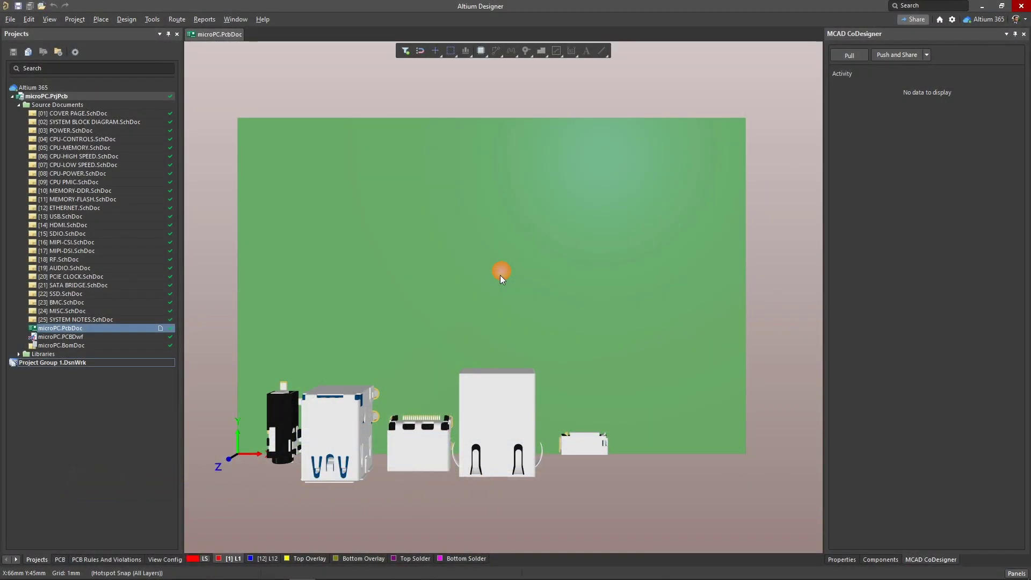
Push the microPC board from Altium Designer to the server with the comment 'Altium Designer > MCAD'.
shift+right_drag(500, 274, 508, 95)
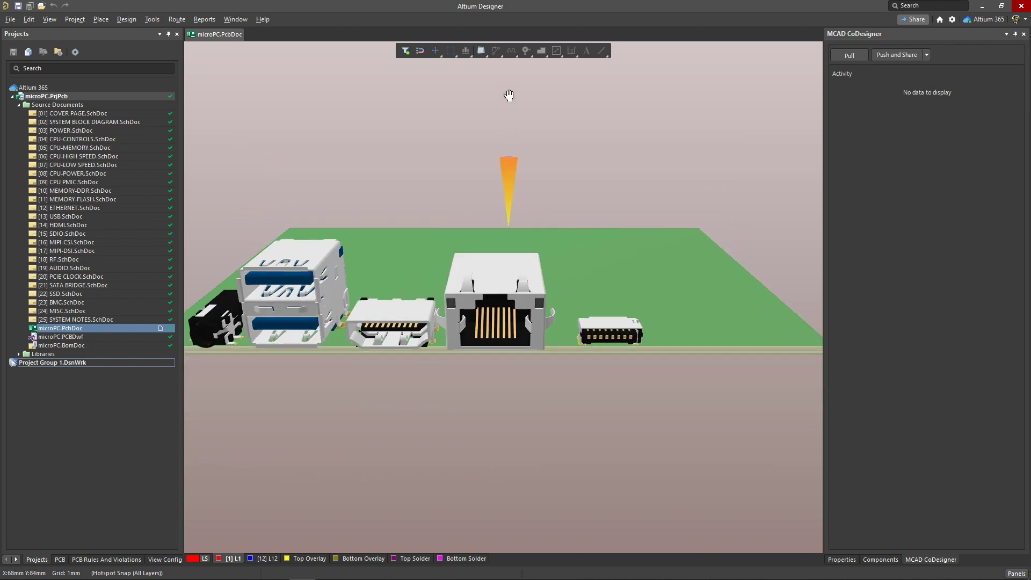
key(2)
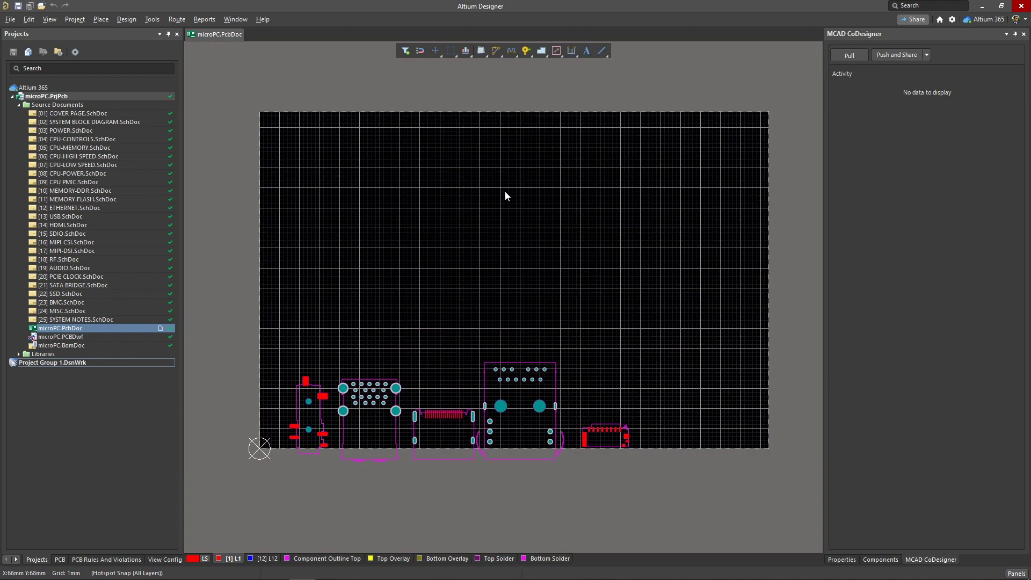
click(916, 54)
text(Altium Designer > MCAD)
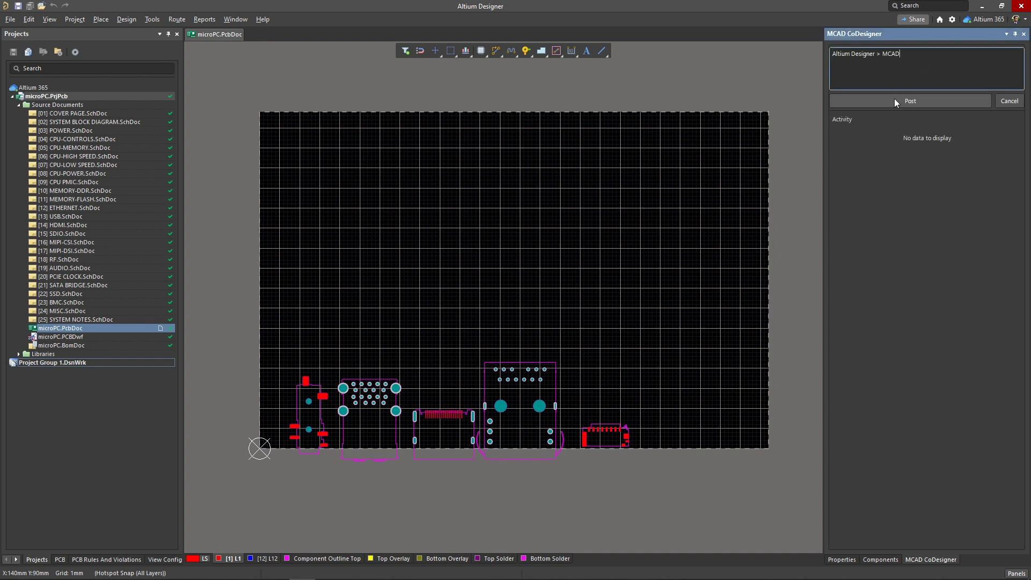
click(893, 100)
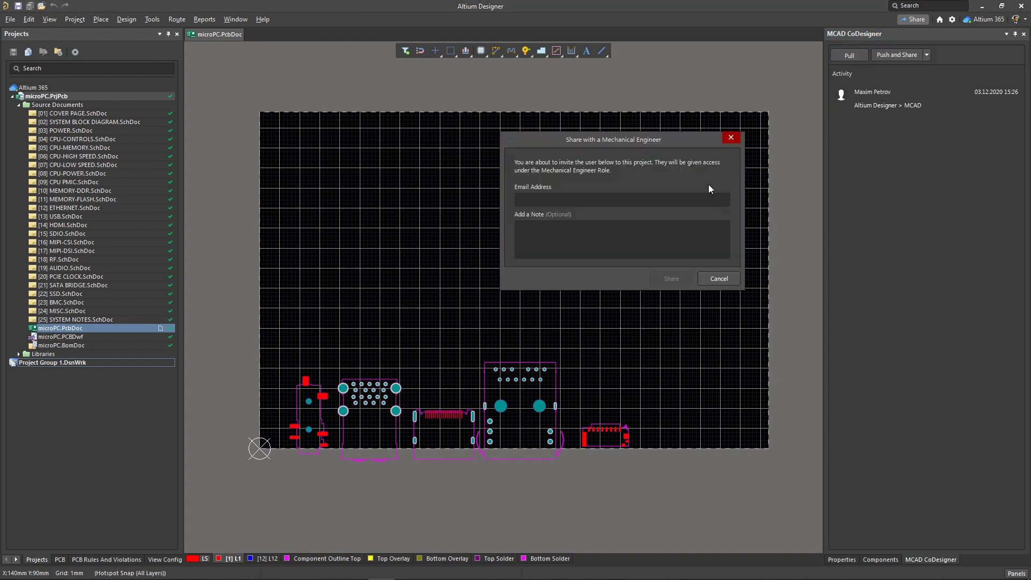
Dismiss the share invitation and pull the microPC project from Altium 365 into SOLIDWORKS as an assembly.
click(728, 138)
click(976, 8)
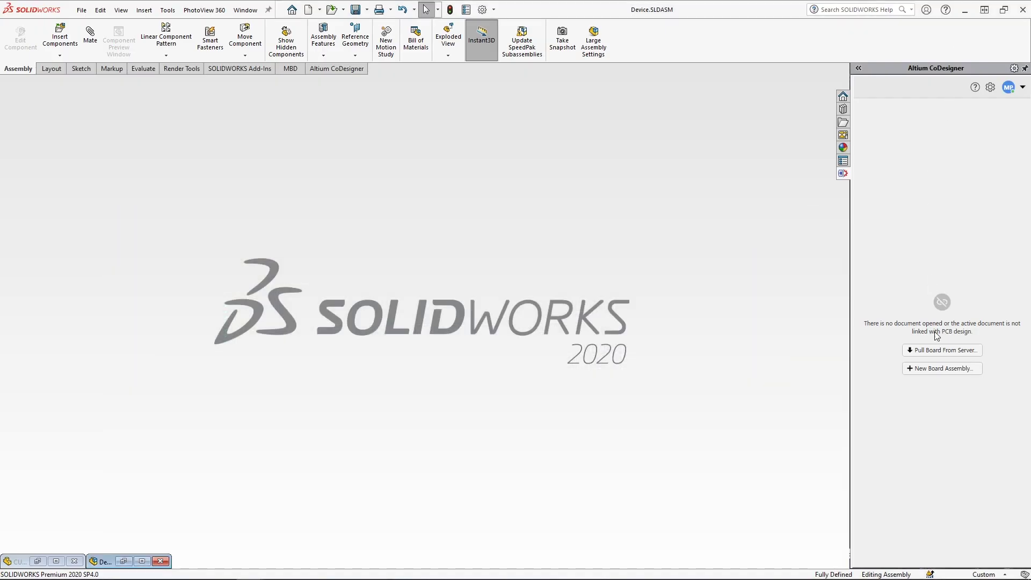
click(936, 350)
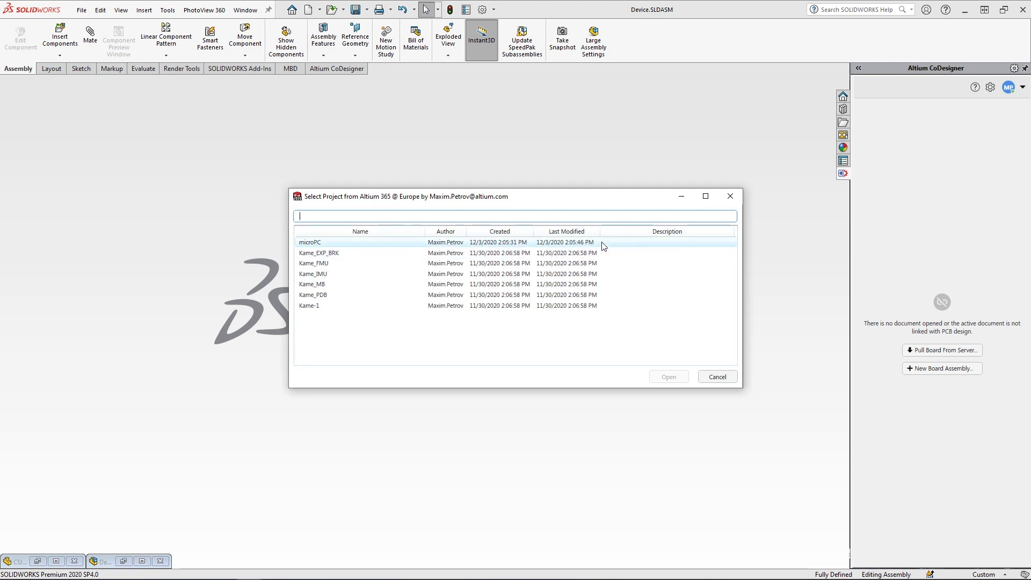
click(600, 242)
click(659, 375)
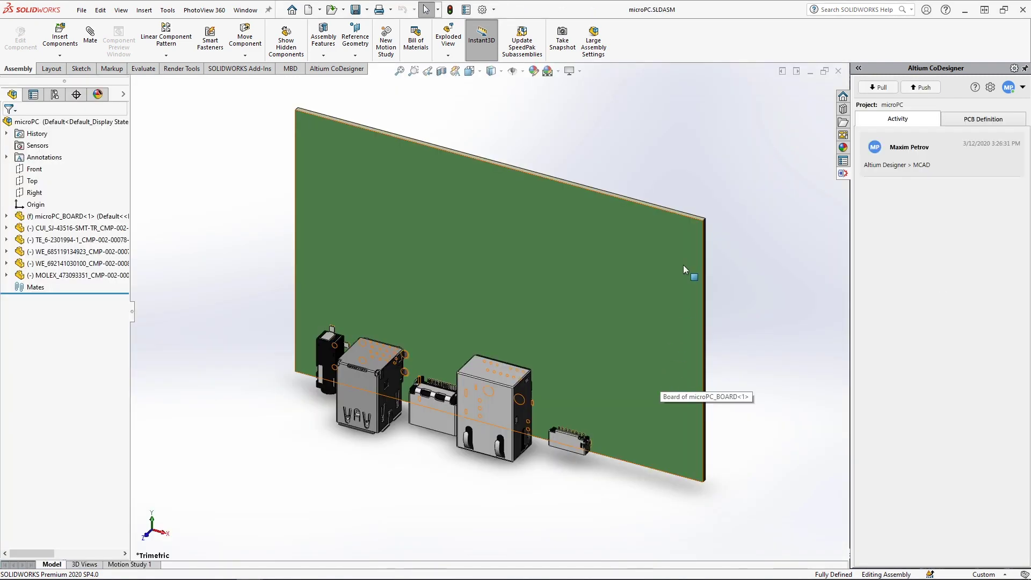
Bring up the Device enclosure in Top view and edit microPC<3> in place.
click(810, 72)
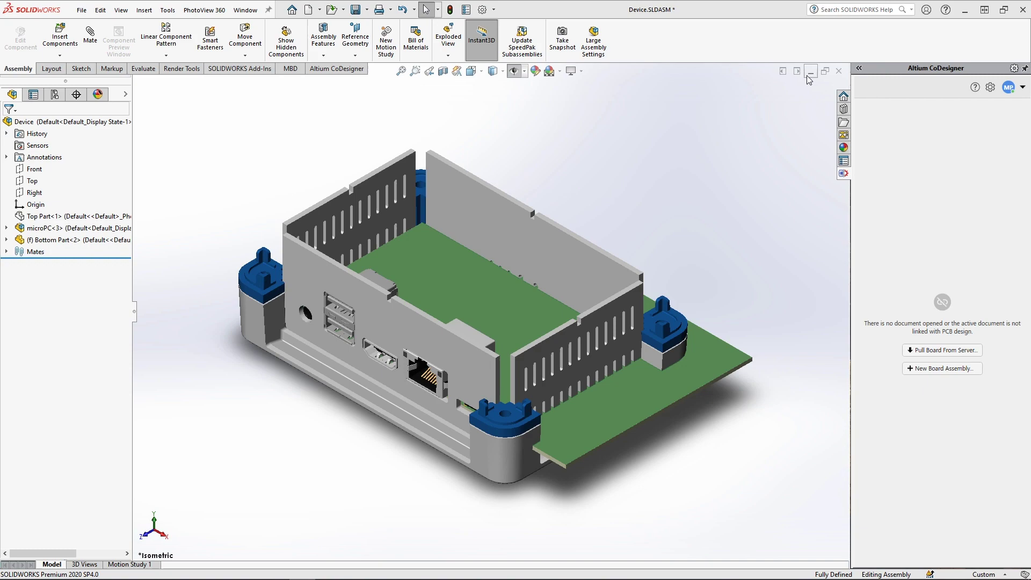
middle_drag(784, 165, 671, 260)
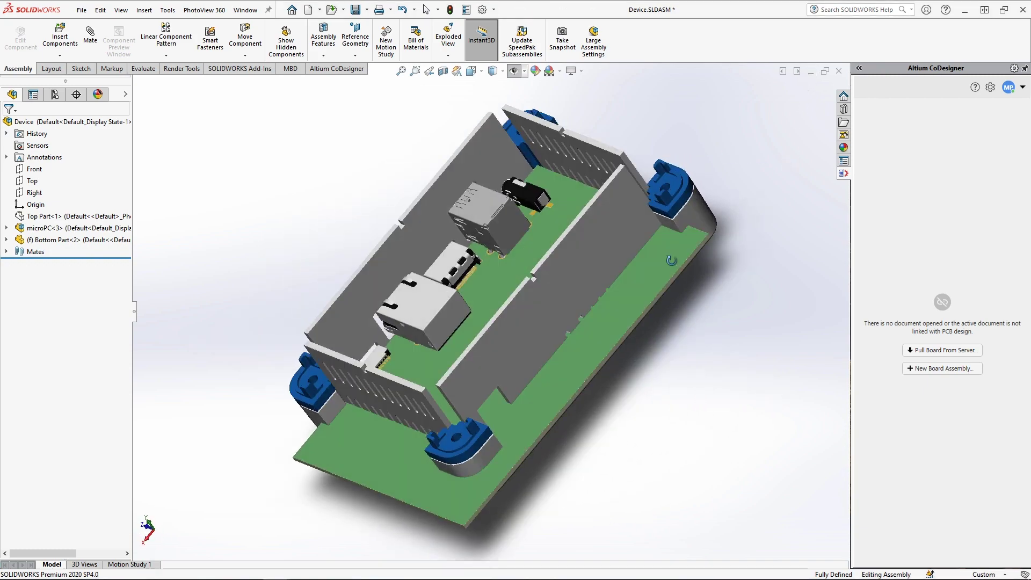
middle_drag(743, 134, 432, 298)
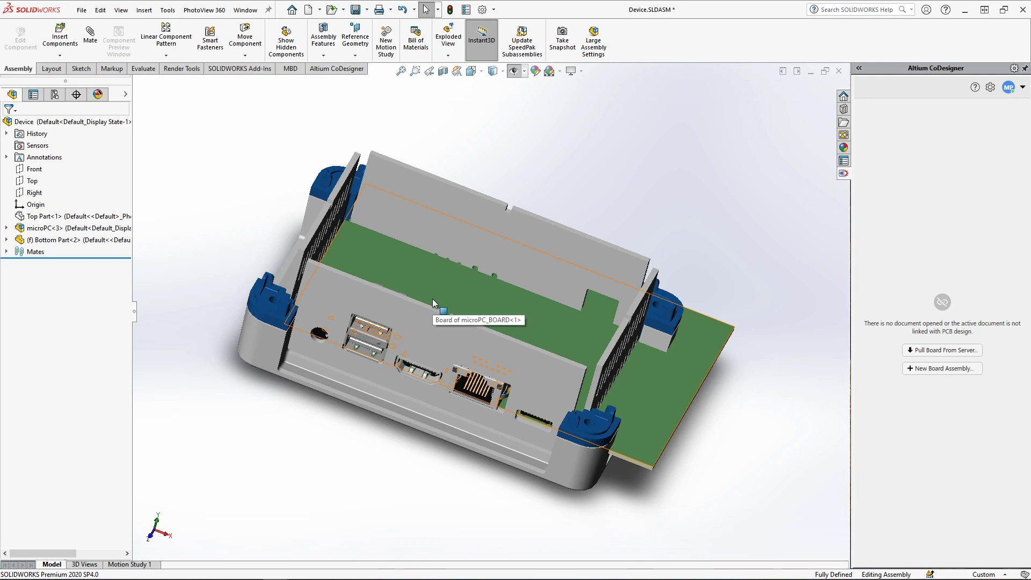
key(ctrl+5)
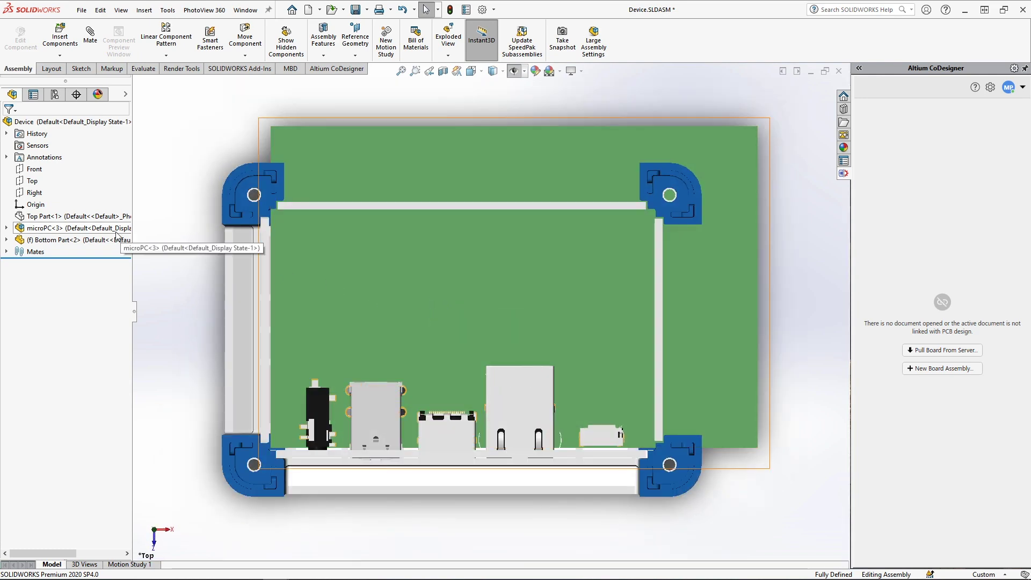
click(116, 229)
click(175, 201)
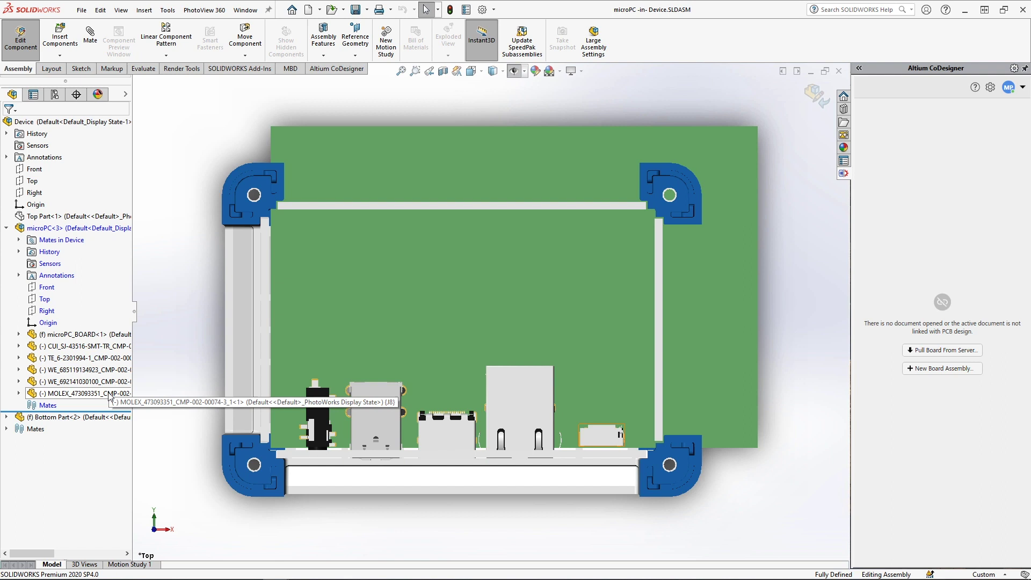
Open Sketch1 of the microPC_BOARD part's Board feature for editing.
click(19, 334)
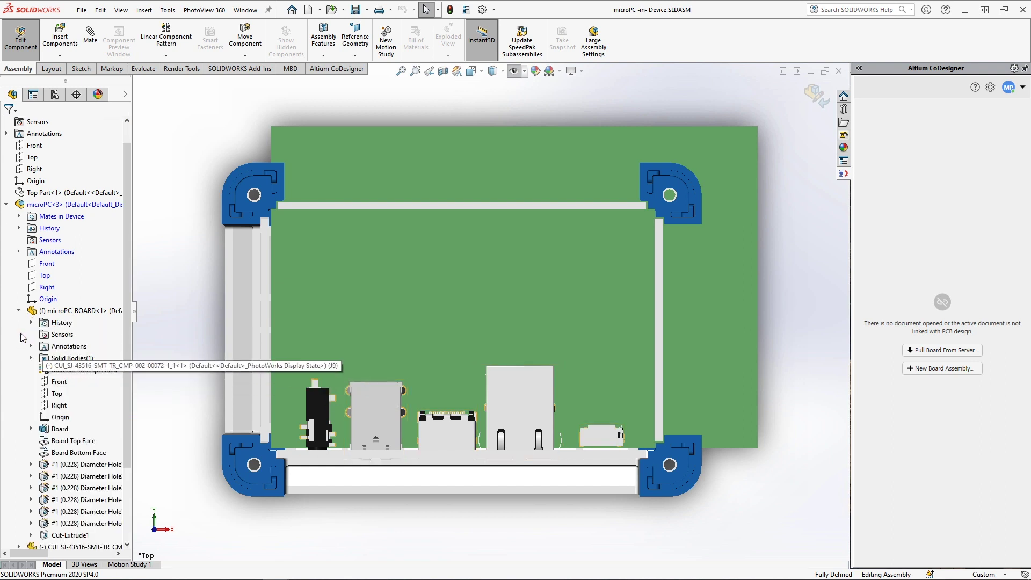
click(31, 428)
click(69, 441)
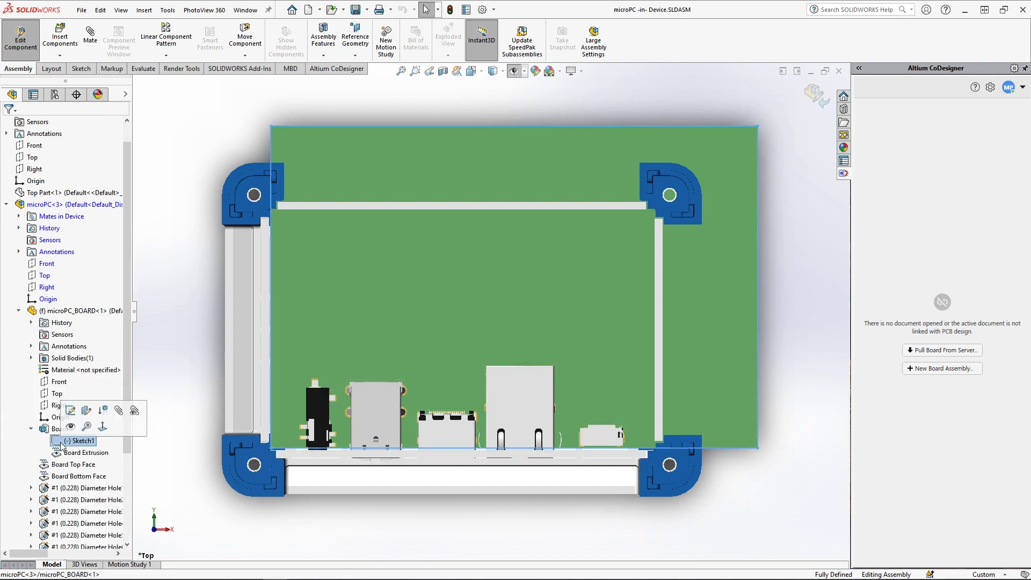
click(69, 412)
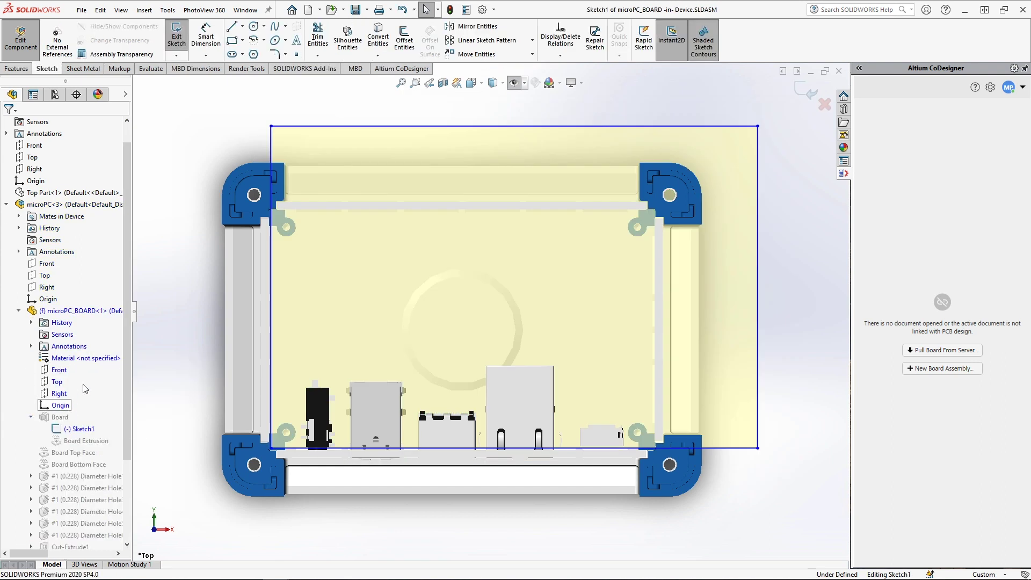
Dimension the board outline to 99,7 wide and 61,7 high, then exit the sketch.
click(206, 37)
click(408, 126)
click(446, 112)
text(99,7)
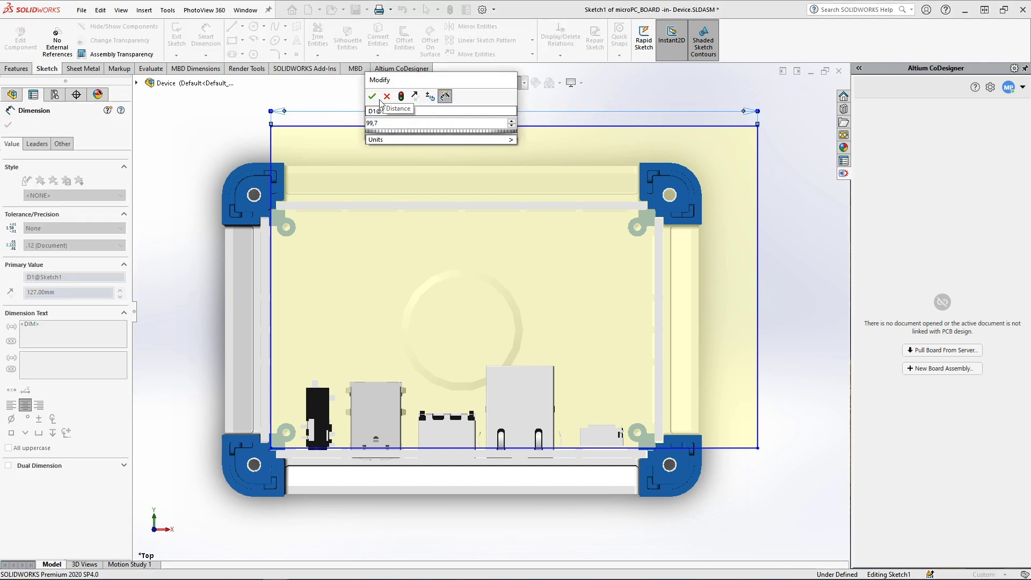
key(Return)
click(652, 408)
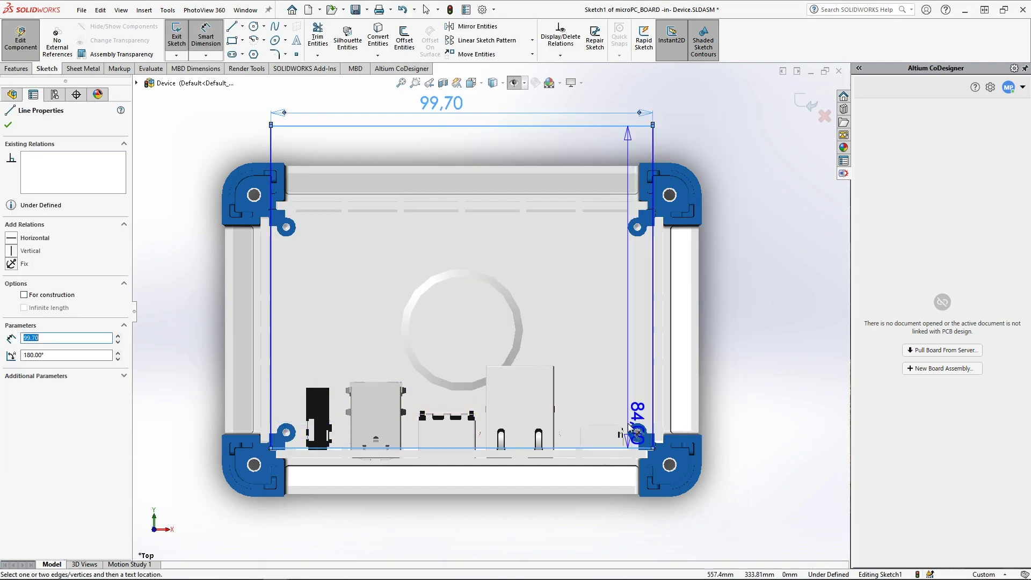
click(745, 320)
text(61,7)
key(Return)
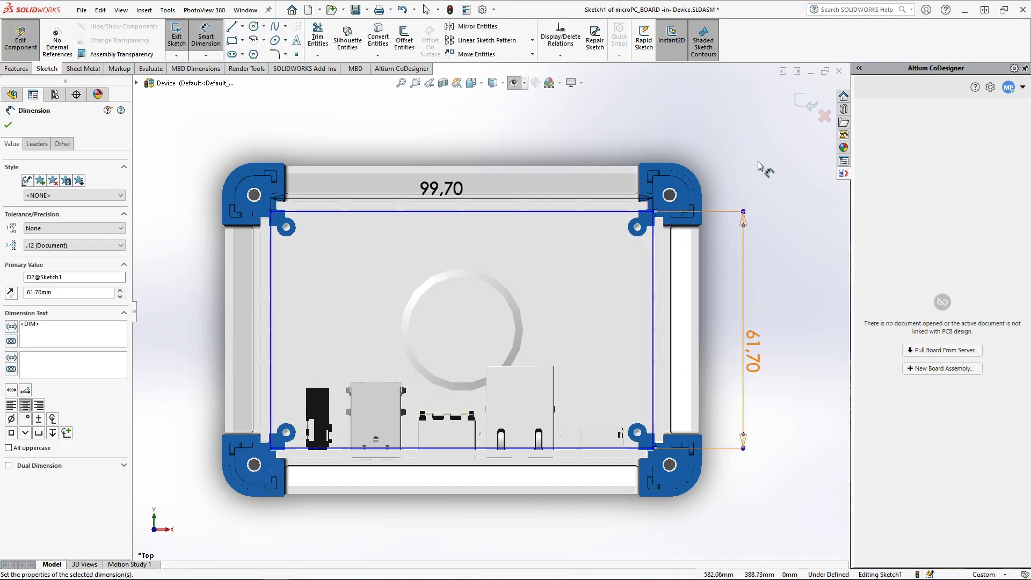
click(803, 107)
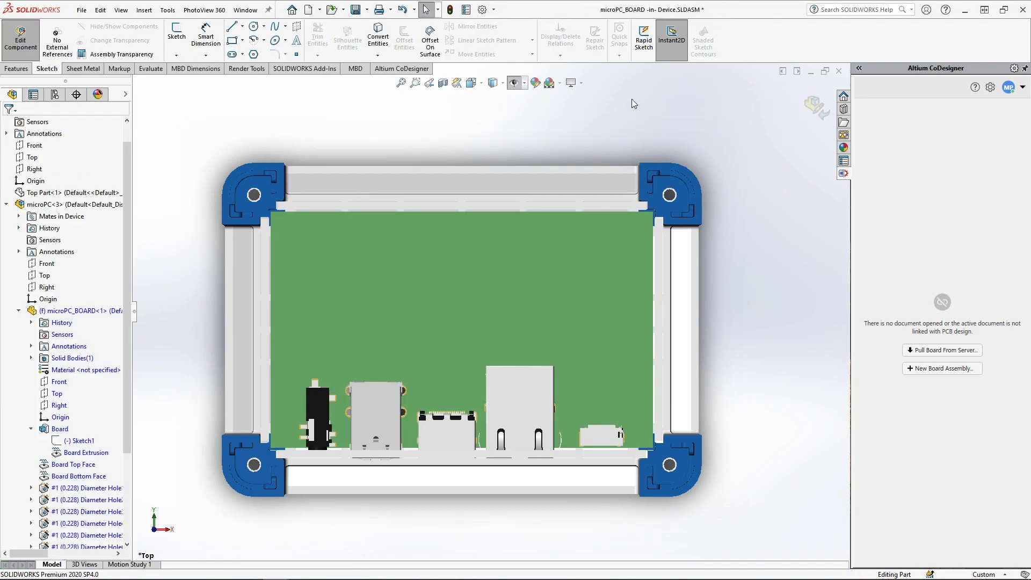
Set up an ANSI Metric M2.5 screw-clearance, Through All hole in Hole Wizard.
click(6, 69)
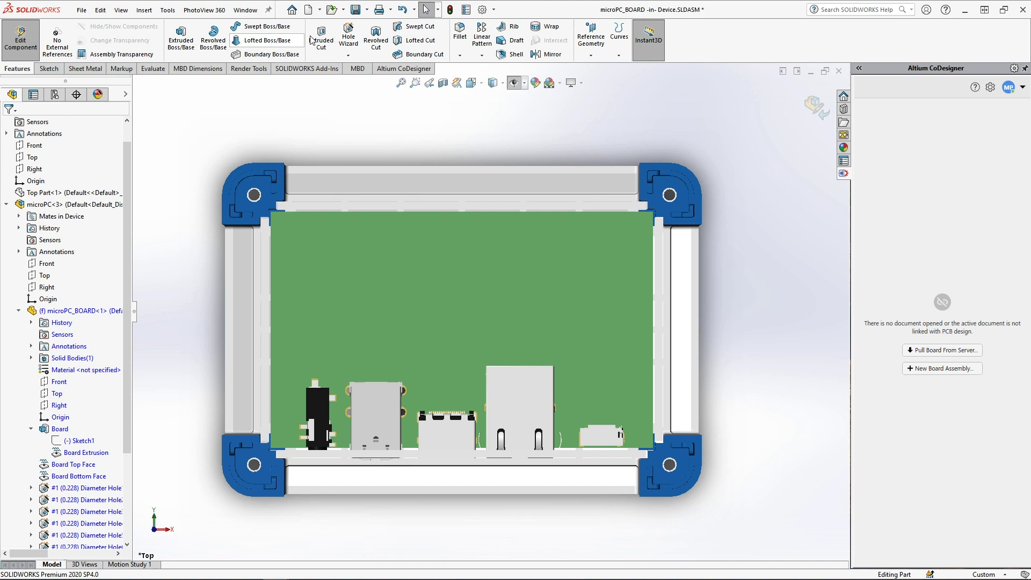
click(347, 43)
click(109, 325)
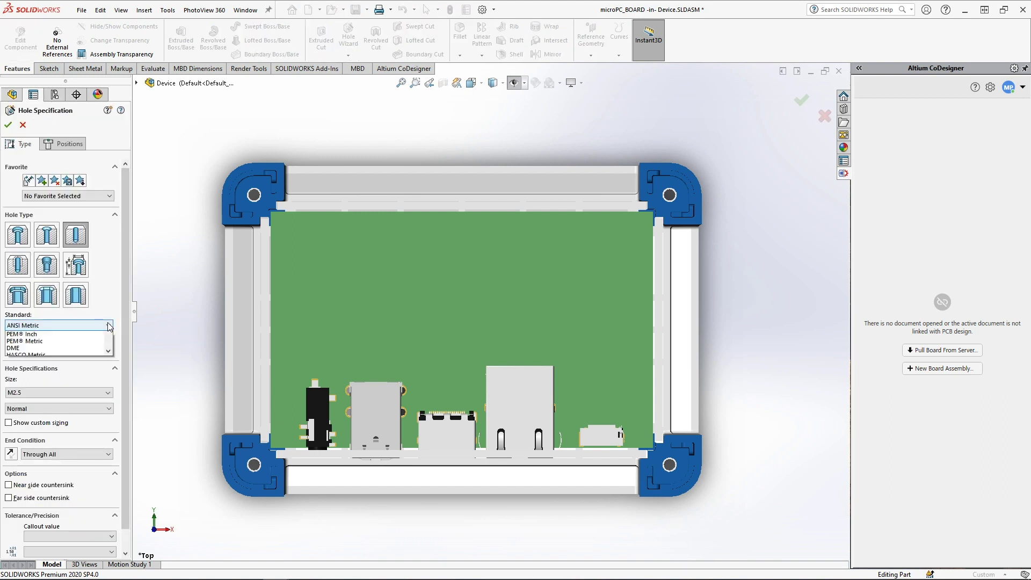
click(109, 326)
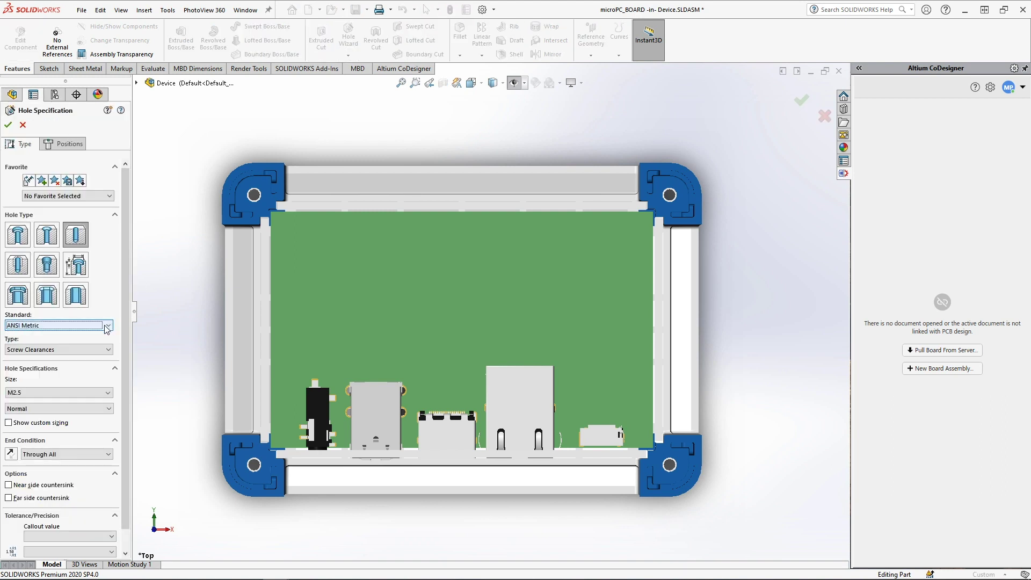
click(106, 393)
click(106, 396)
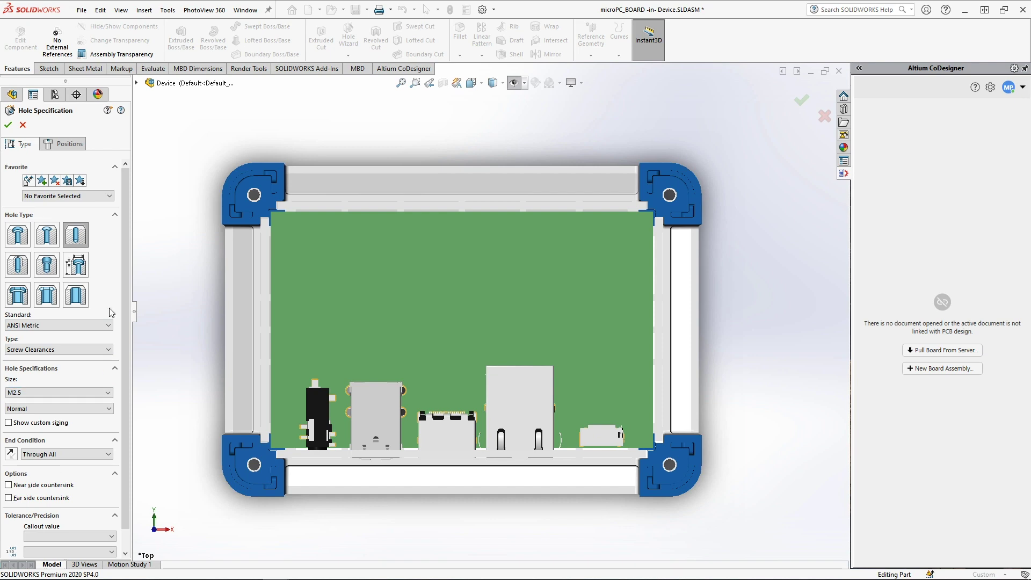
click(70, 143)
Place the hole 4,05 mm from the top and left edges and pattern it 2×2.
click(286, 225)
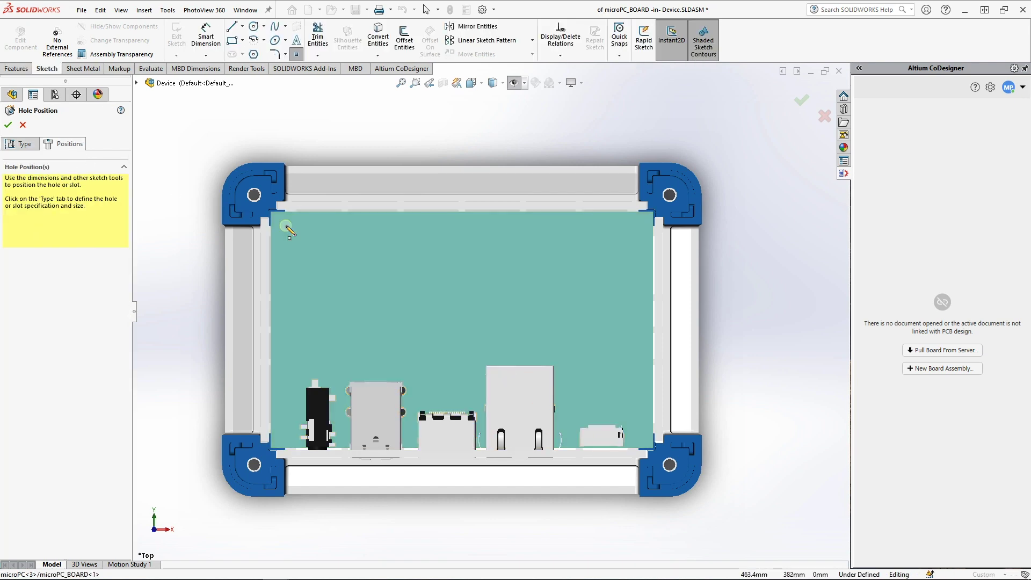
click(206, 40)
click(285, 225)
click(279, 211)
click(199, 155)
key(Return)
click(270, 322)
click(184, 281)
text(4,05)
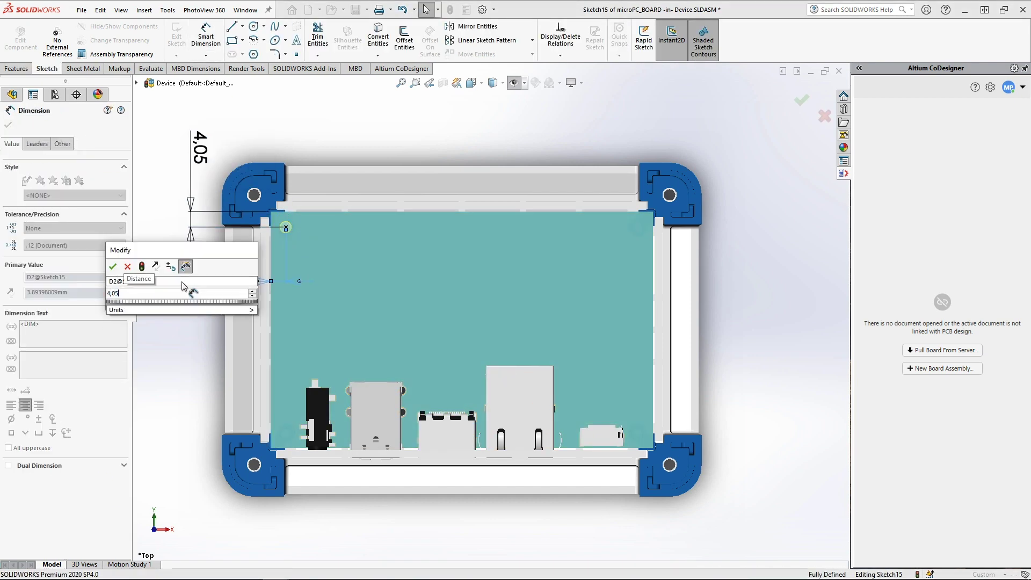
key(Return)
click(486, 40)
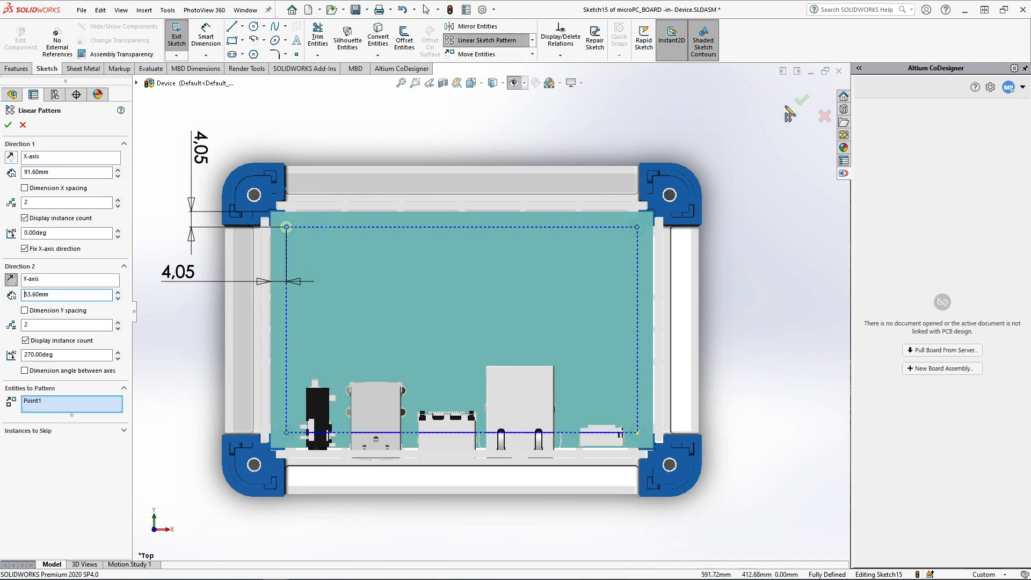
click(801, 101)
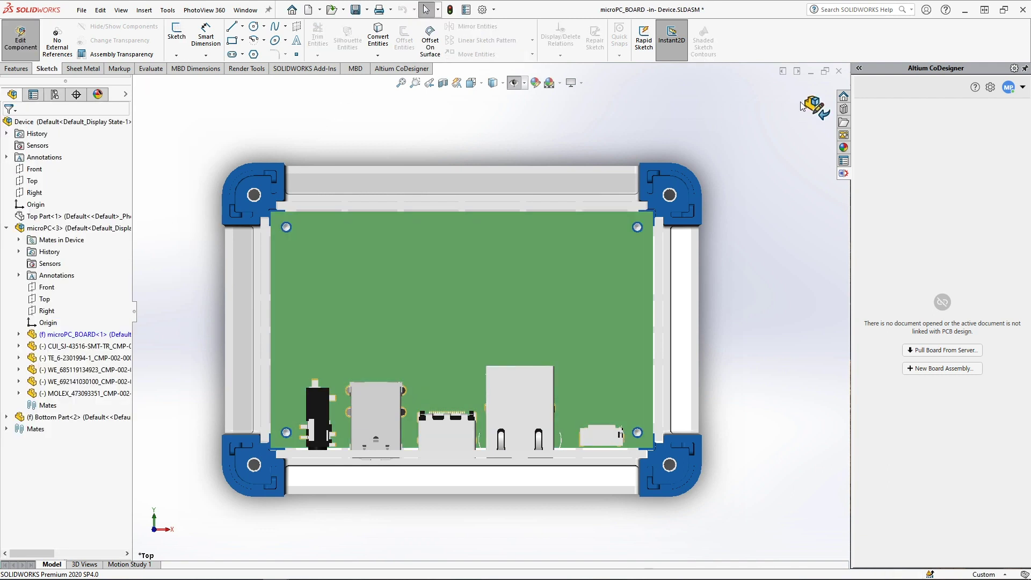
Stop editing microPC in place and show the case isometric with a section view.
click(107, 227)
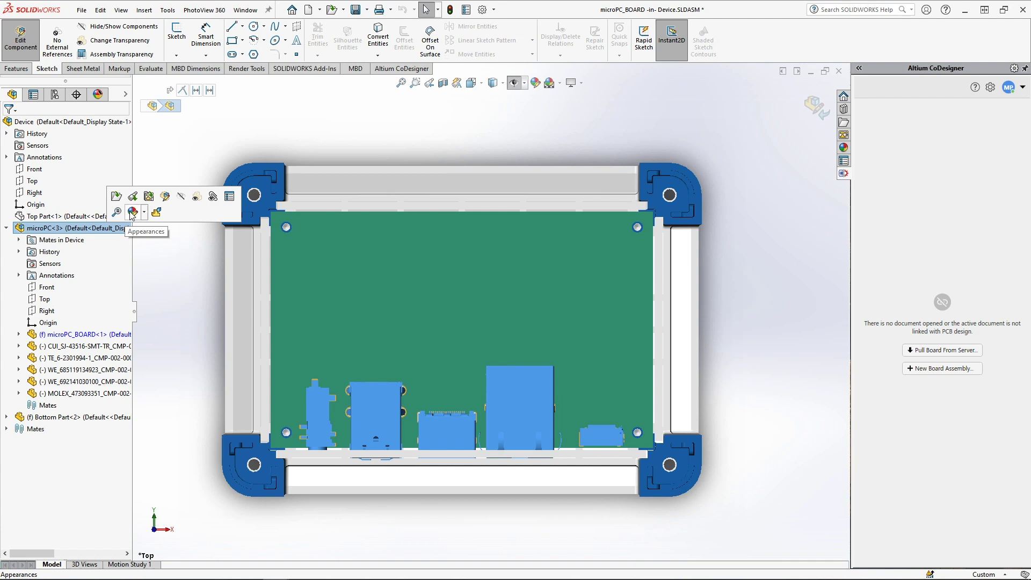
click(164, 197)
key(ctrl+7)
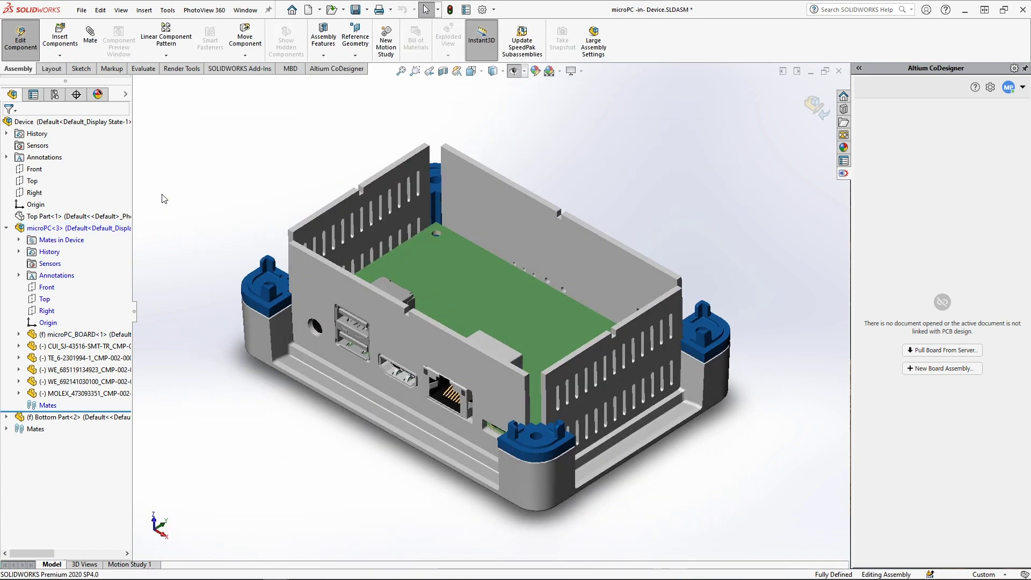
click(443, 73)
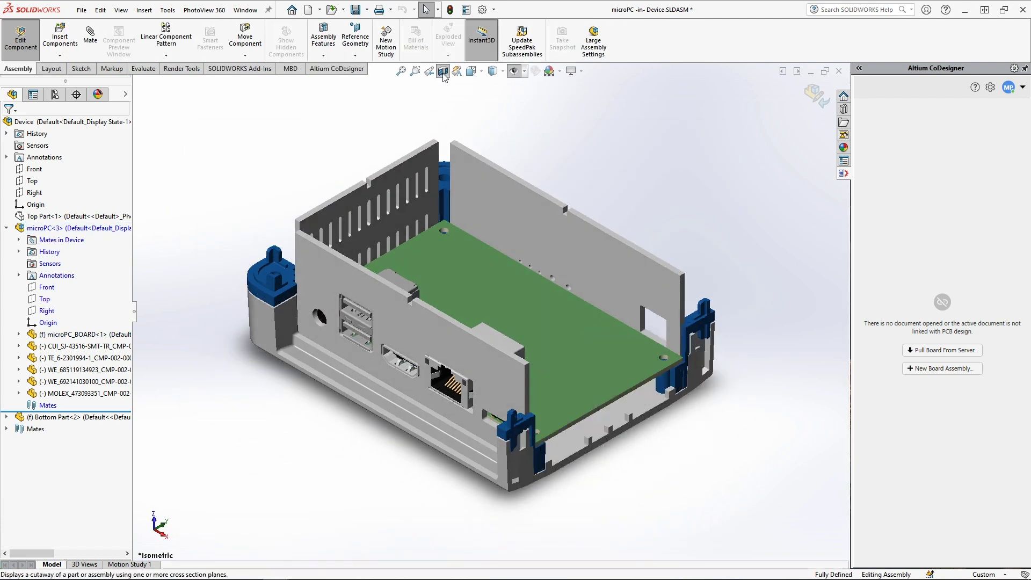
Add a Distance mate between the TE connector face and the PCB face.
click(493, 336)
click(542, 150)
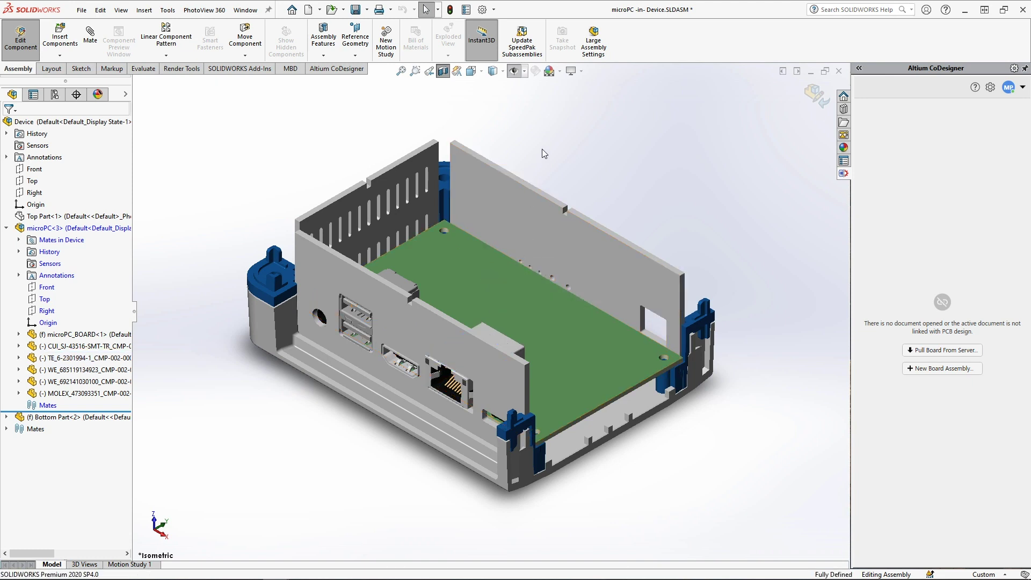
click(90, 35)
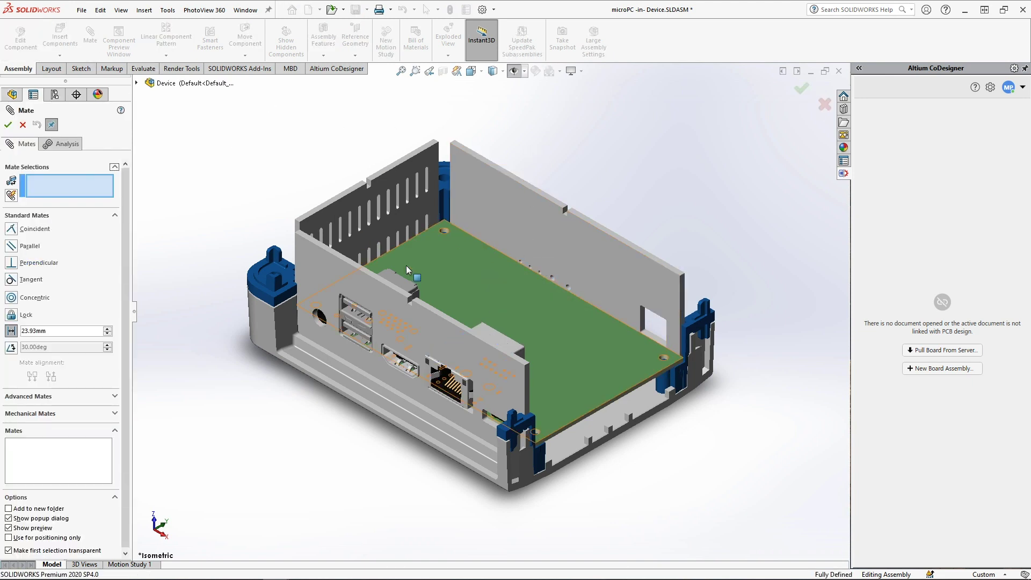
click(522, 357)
click(570, 427)
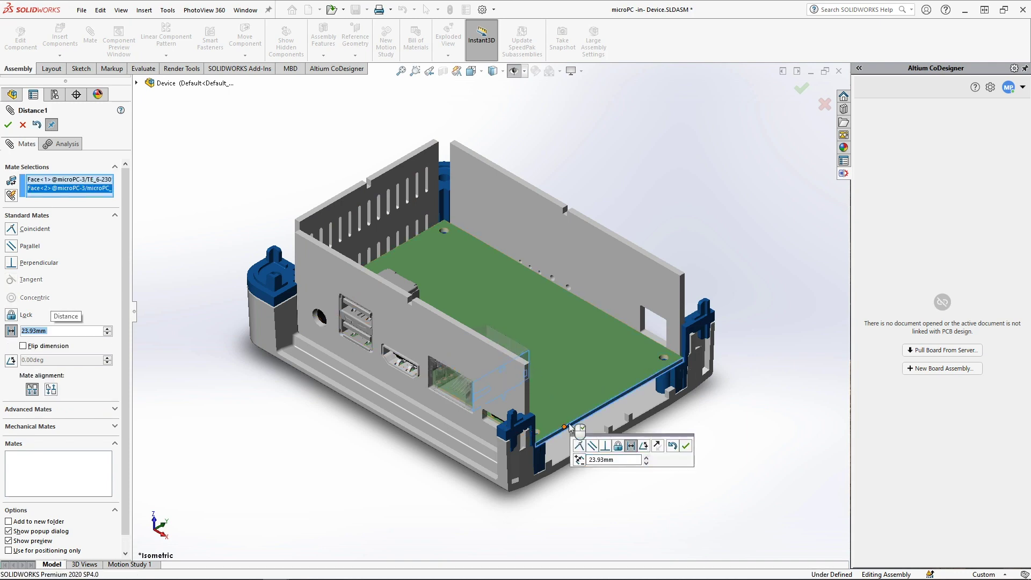
click(811, 92)
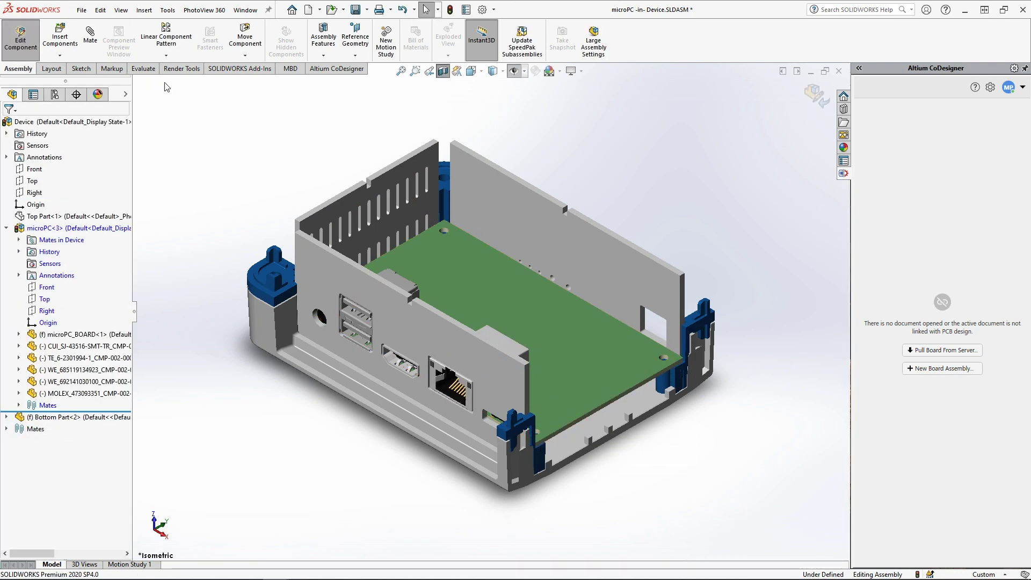
click(61, 37)
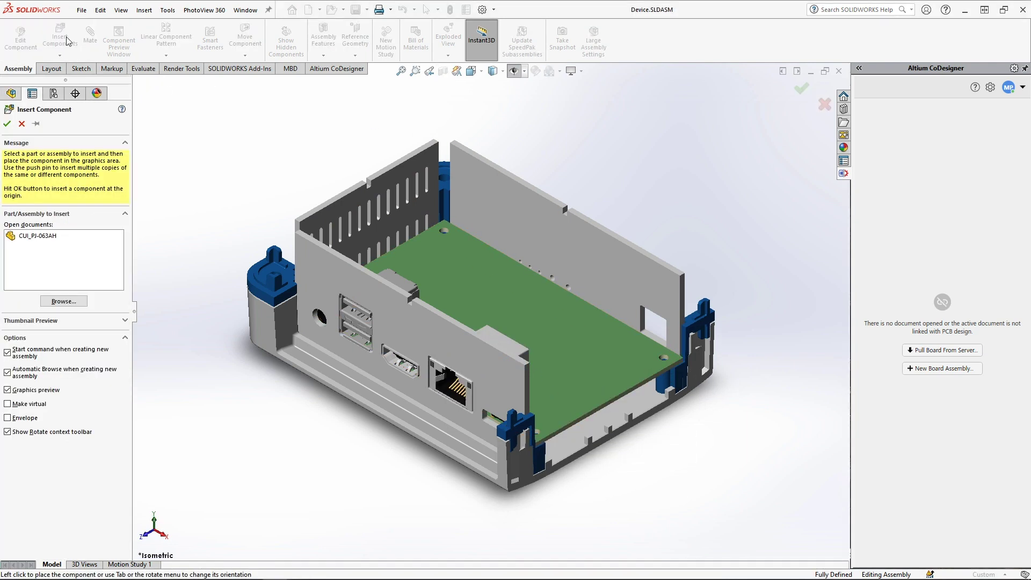
Insert the CUI_PJ-063AH power jack onto the board.
click(66, 238)
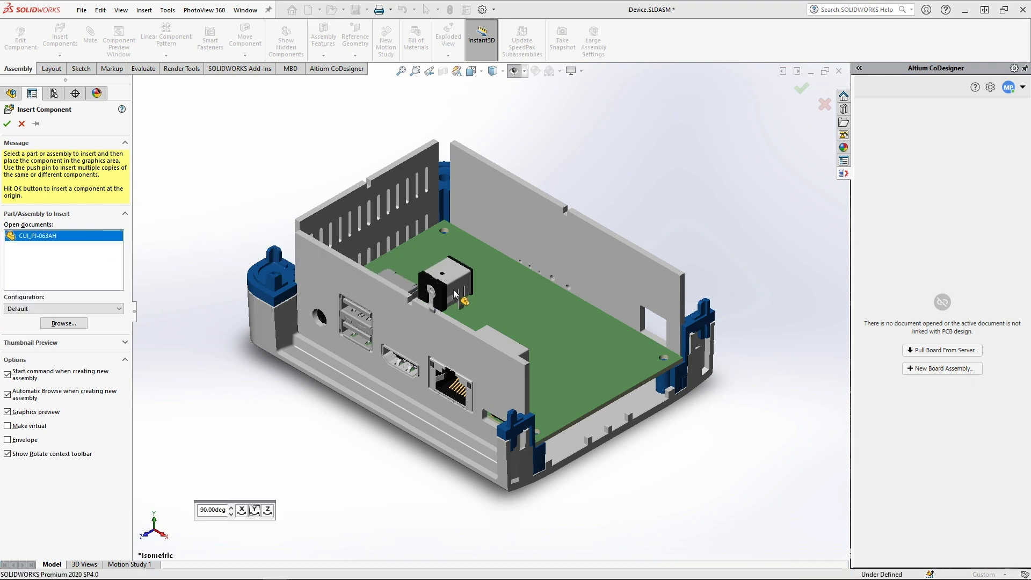
click(616, 345)
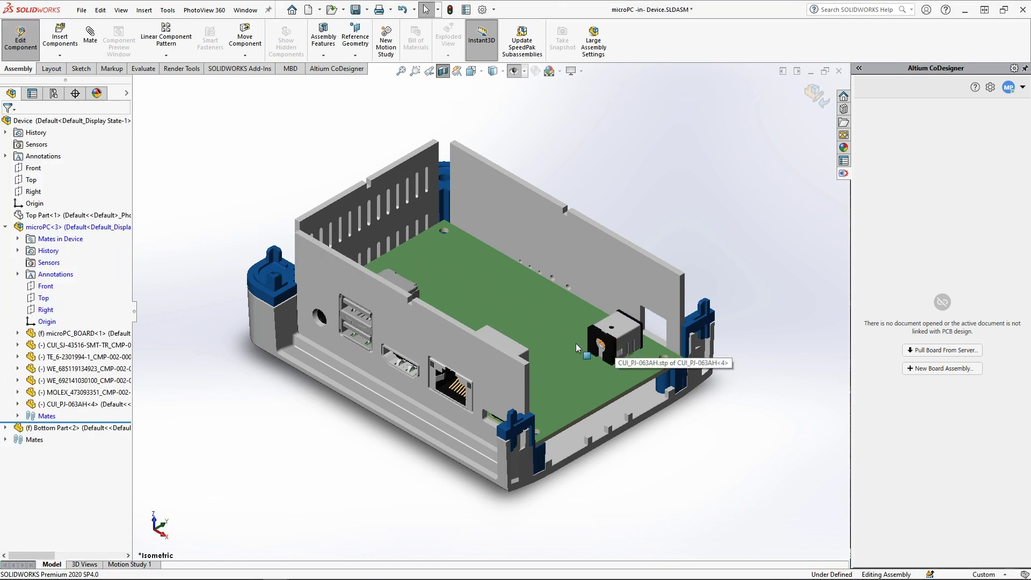
click(118, 406)
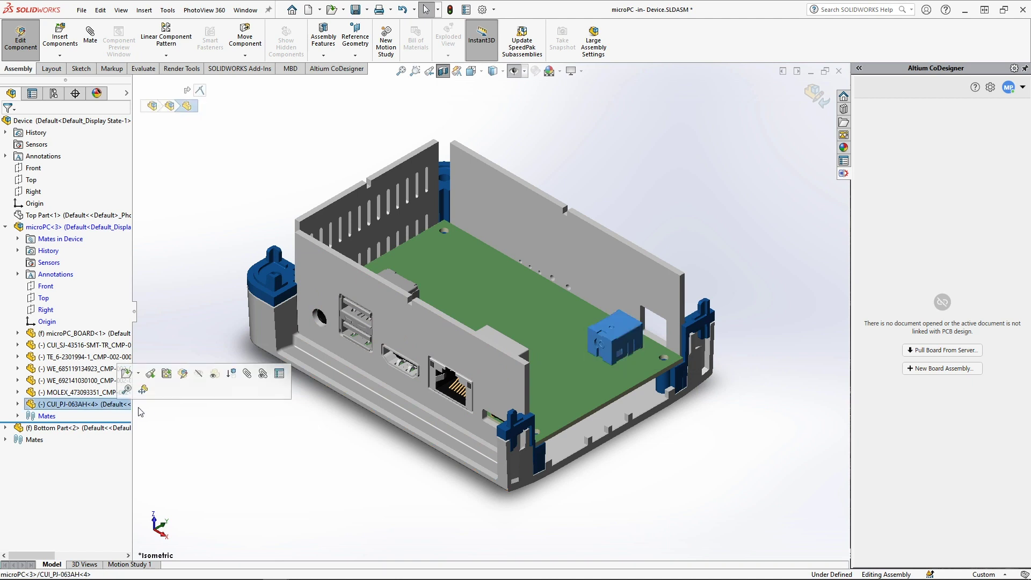
click(153, 412)
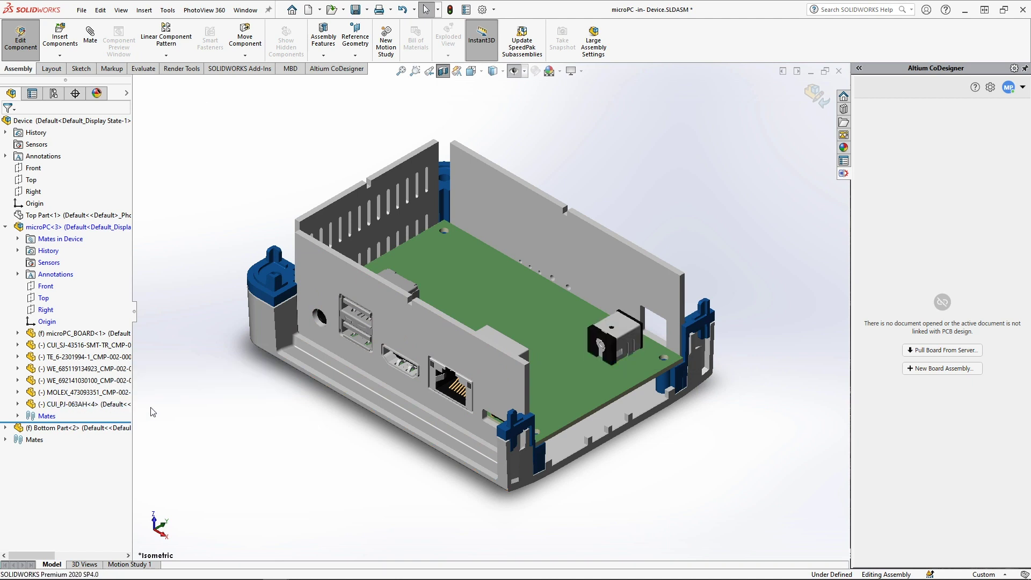
Distance-mate the jack to the board face and to the case wall at 1.60 mm.
click(90, 33)
click(610, 331)
click(672, 396)
middle_drag(672, 395, 521, 390)
click(521, 390)
scroll(520, 389, down, 10)
click(455, 294)
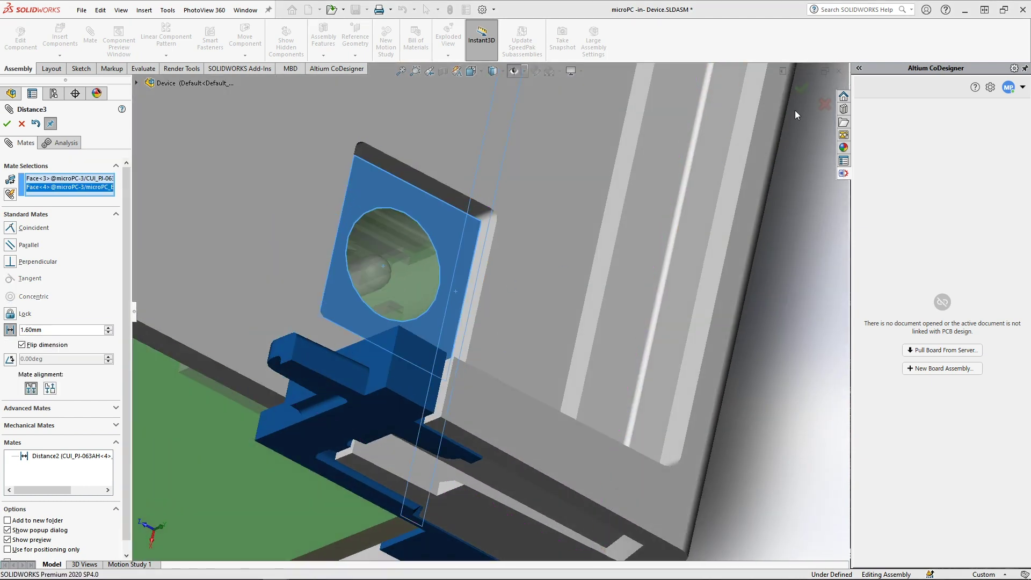
click(800, 88)
key(ctrl+7)
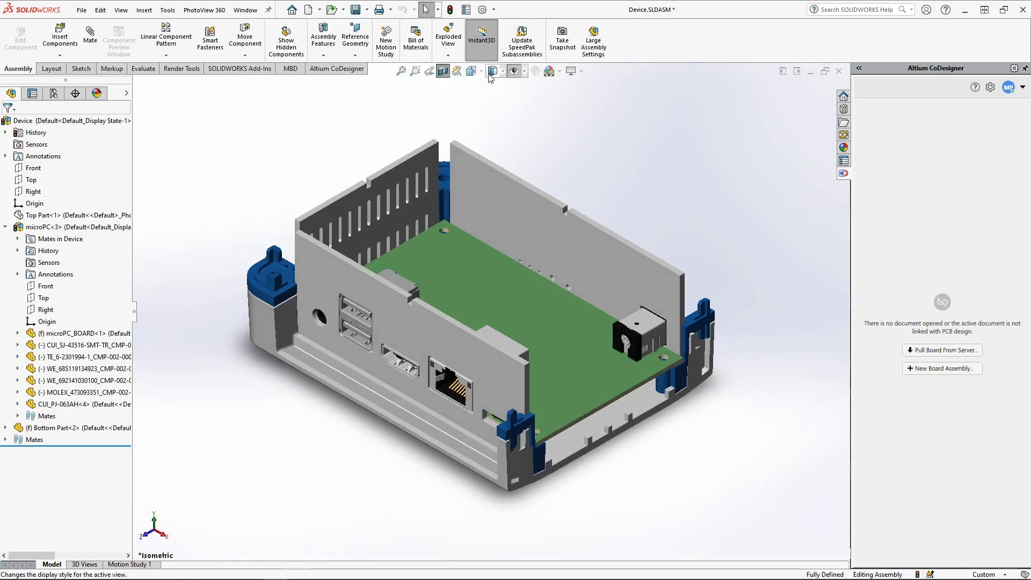
Turn off the section view and show the case's Top Part lid again.
click(443, 71)
click(114, 215)
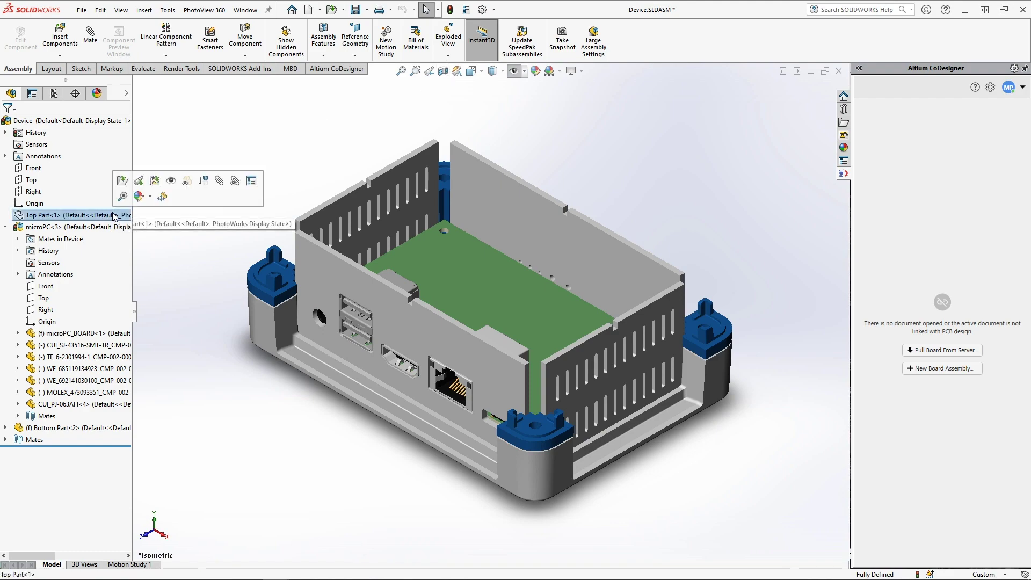
click(171, 180)
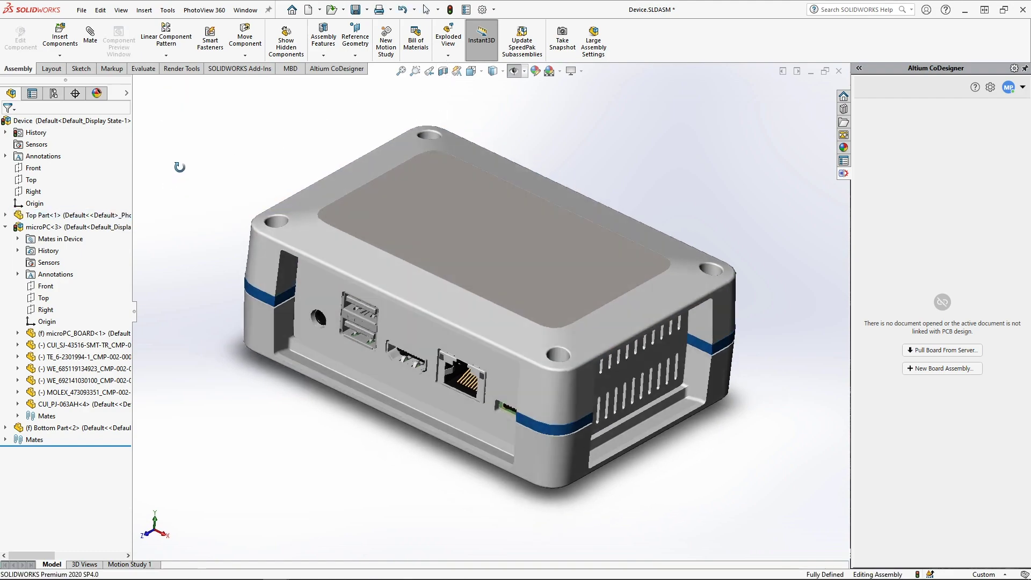
middle_drag(179, 167, 705, 207)
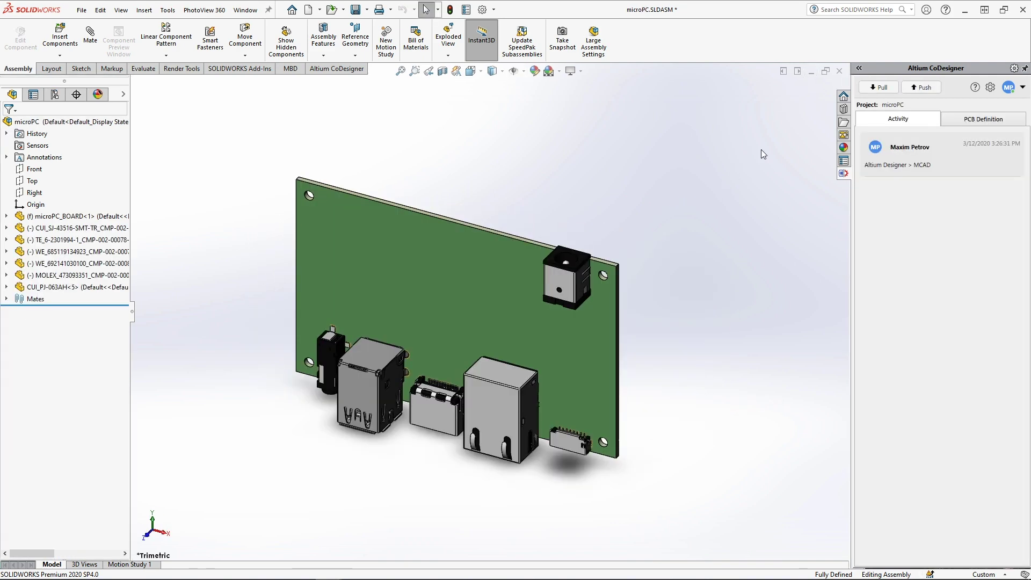
Push the SOLIDWORKS board changes with the comment 'MCAD > Altium Designer'.
middle_drag(692, 343, 707, 194)
click(922, 87)
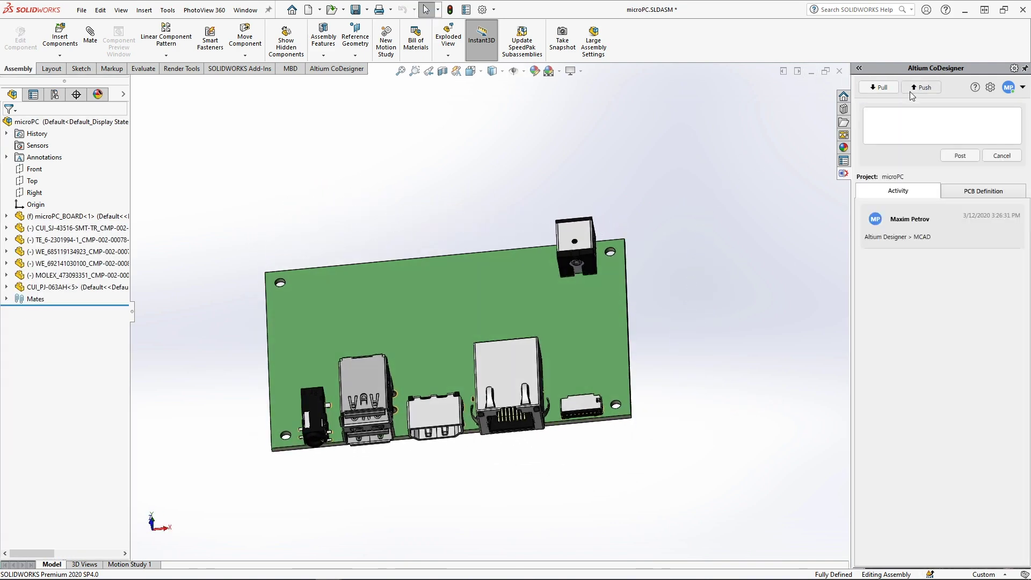
click(907, 124)
text(MCAD)
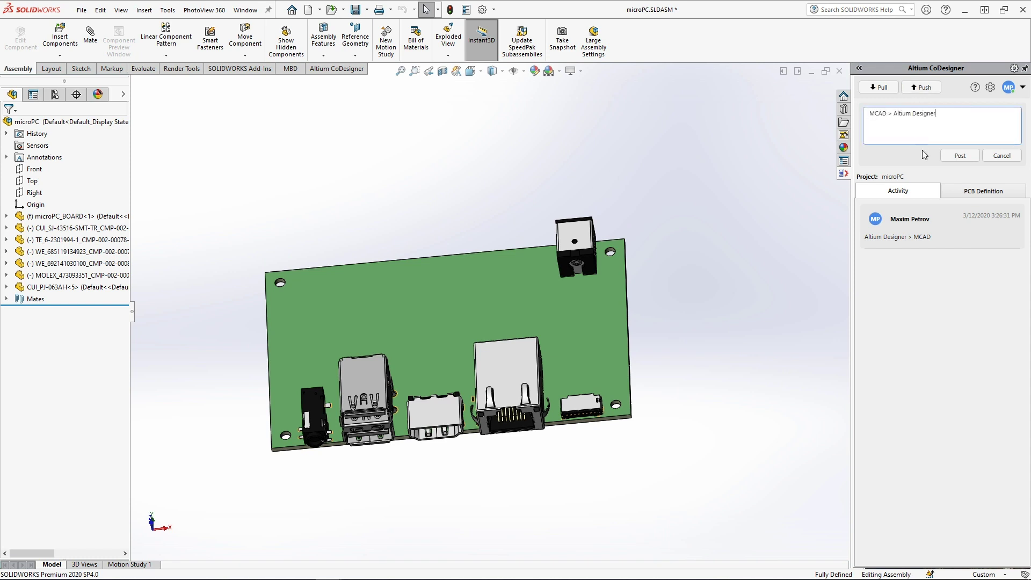
text( > Altium Designer)
click(959, 155)
click(966, 12)
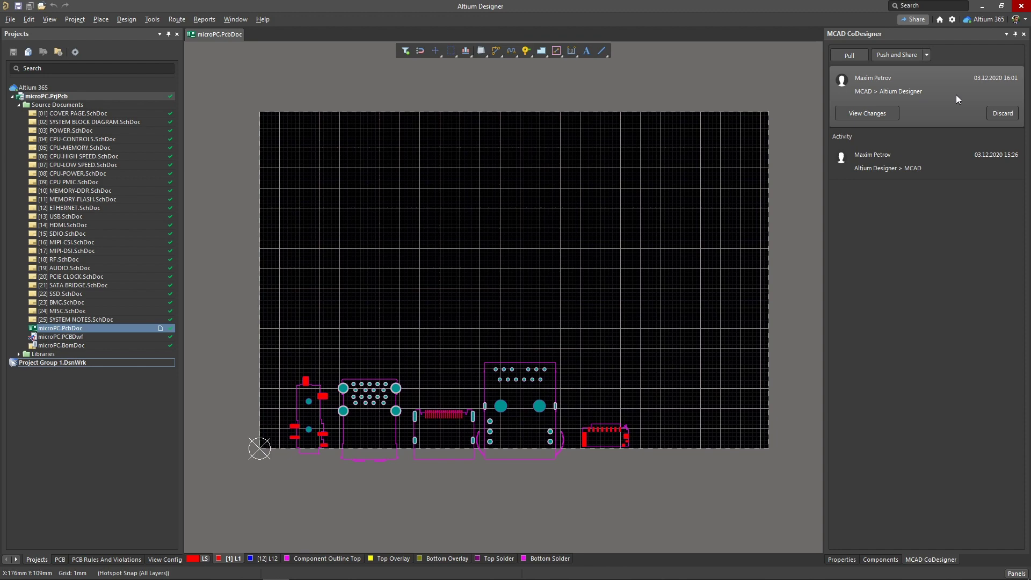
Review the incoming Board outline, J2 and Free-Pad1 changes from SOLIDWORKS.
click(896, 113)
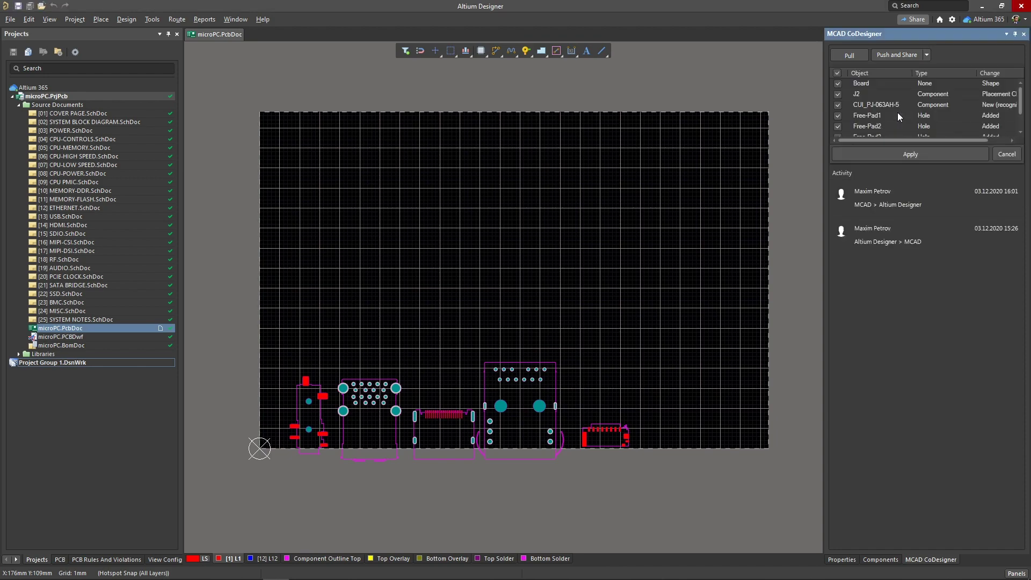
click(881, 84)
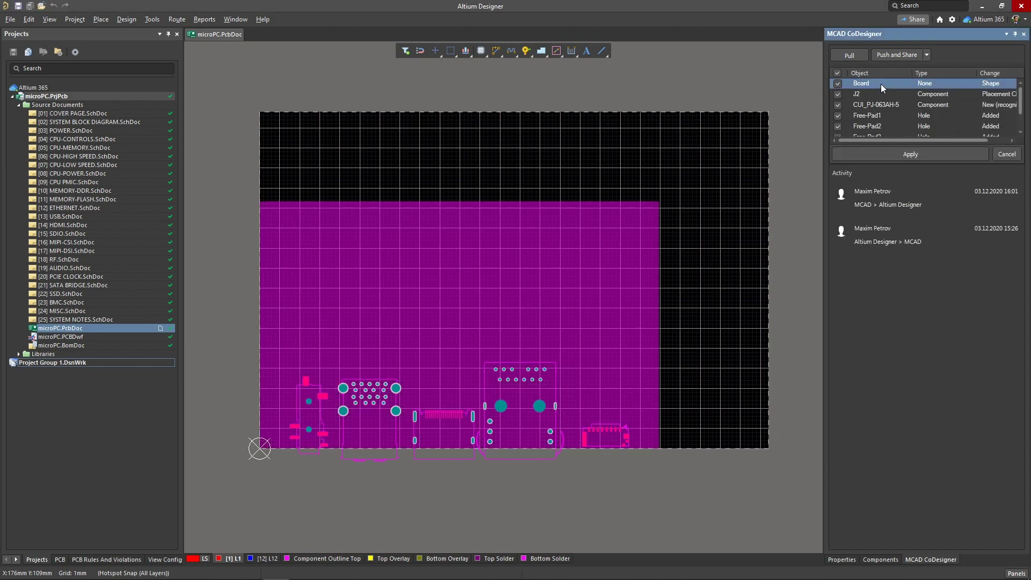
click(878, 94)
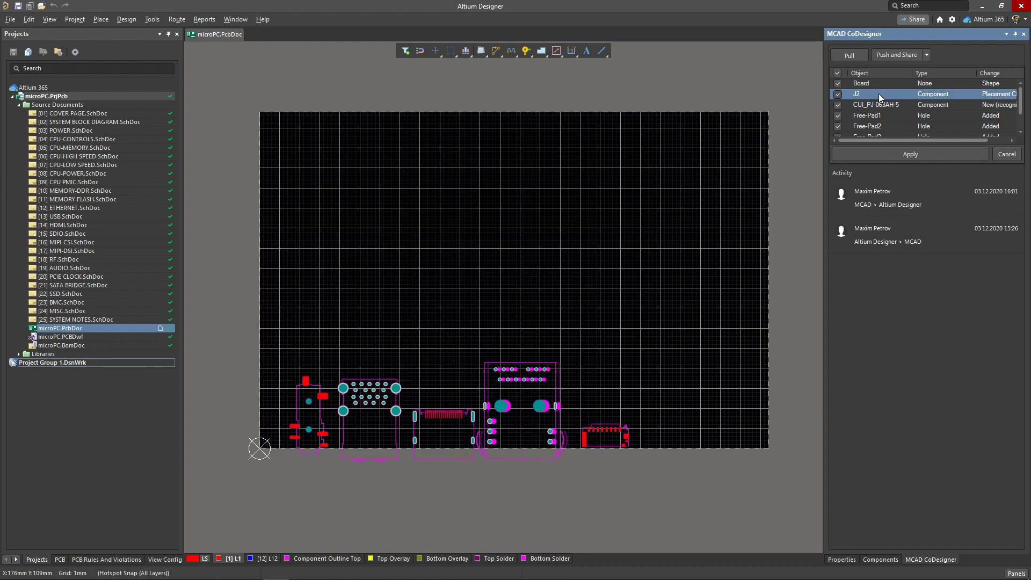
click(879, 116)
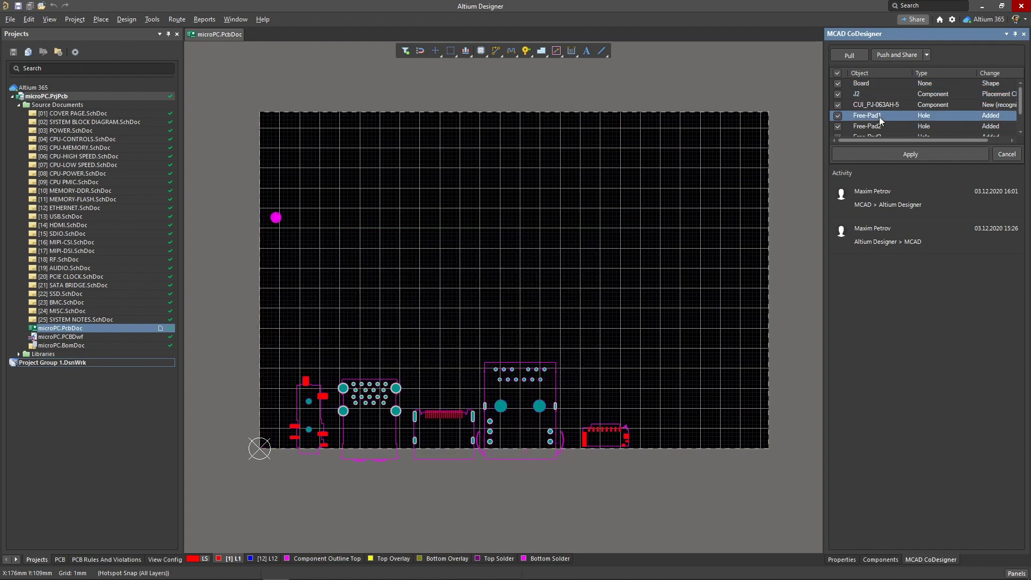
click(873, 86)
scroll(877, 100, down, 1)
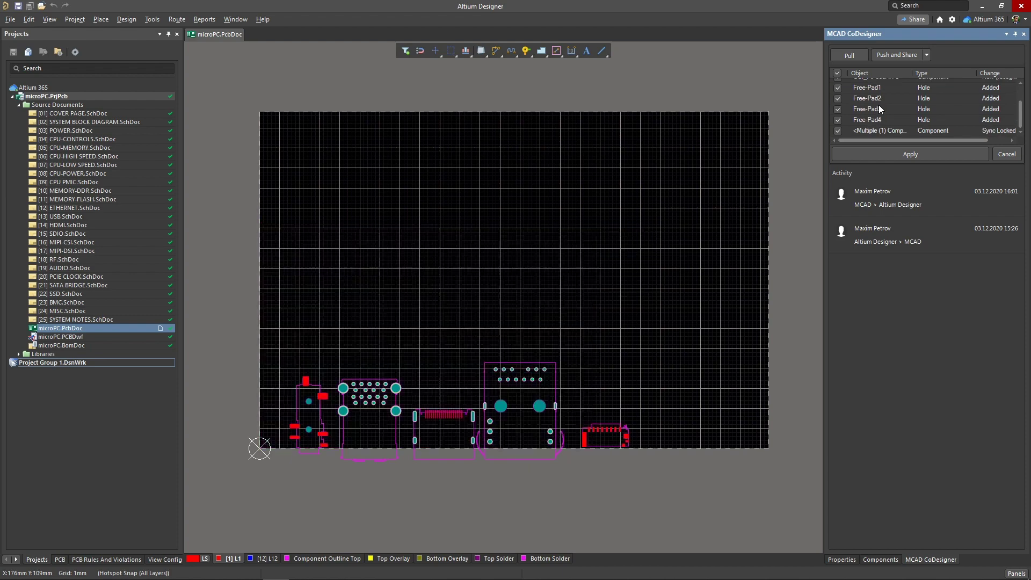
shift+click(878, 118)
scroll(877, 117, up, 1)
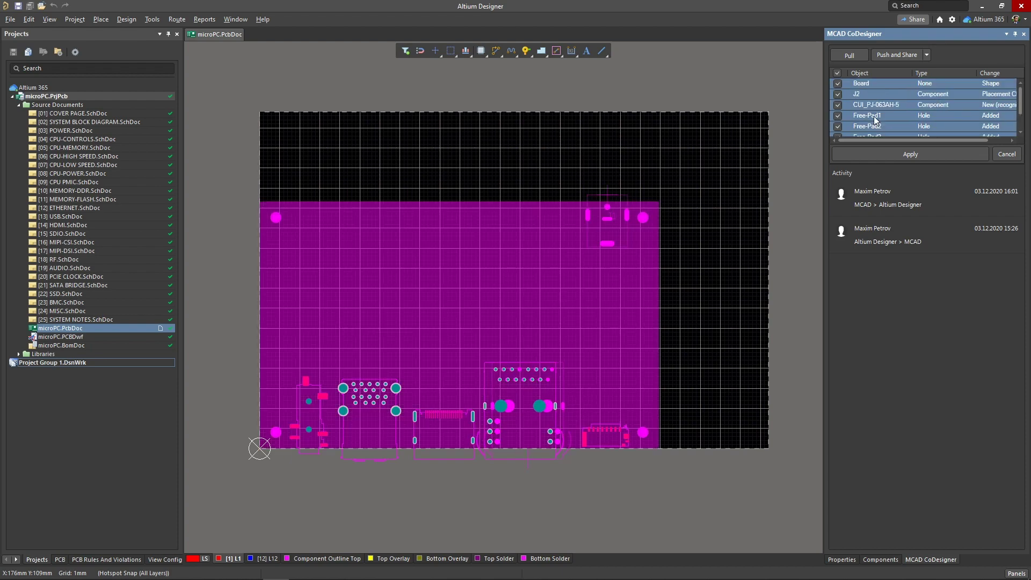
Toggle CUI_PJ-063AH-5 off and back on, then apply all changes to the PCB.
click(837, 104)
click(838, 104)
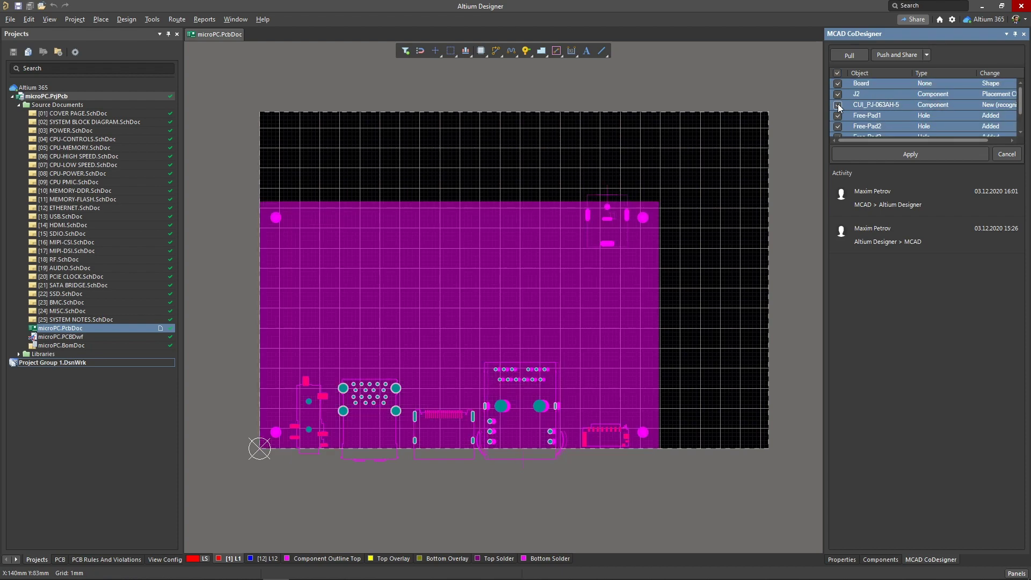
click(842, 154)
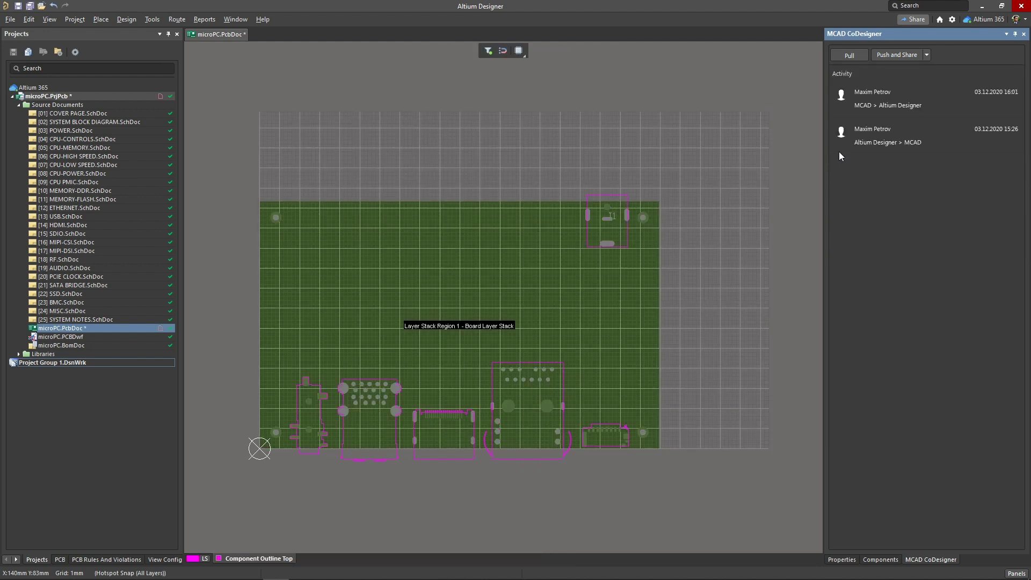
Inspect the properties of component J1, then deselect it.
double_click(596, 235)
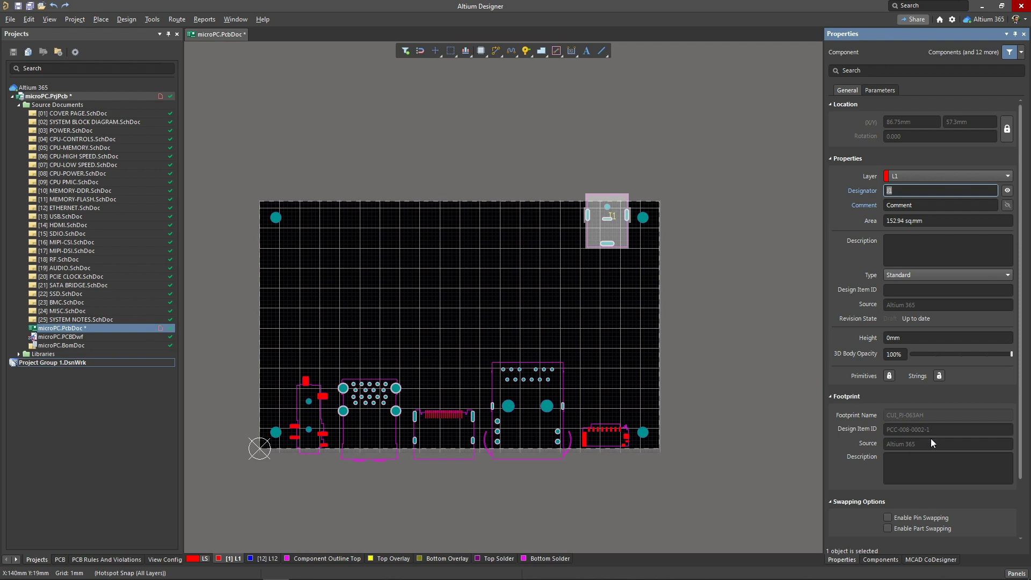
click(591, 298)
View the board from above in 3D, then check copper layers L3, L5, L6 and L1 in 2D.
key(3)
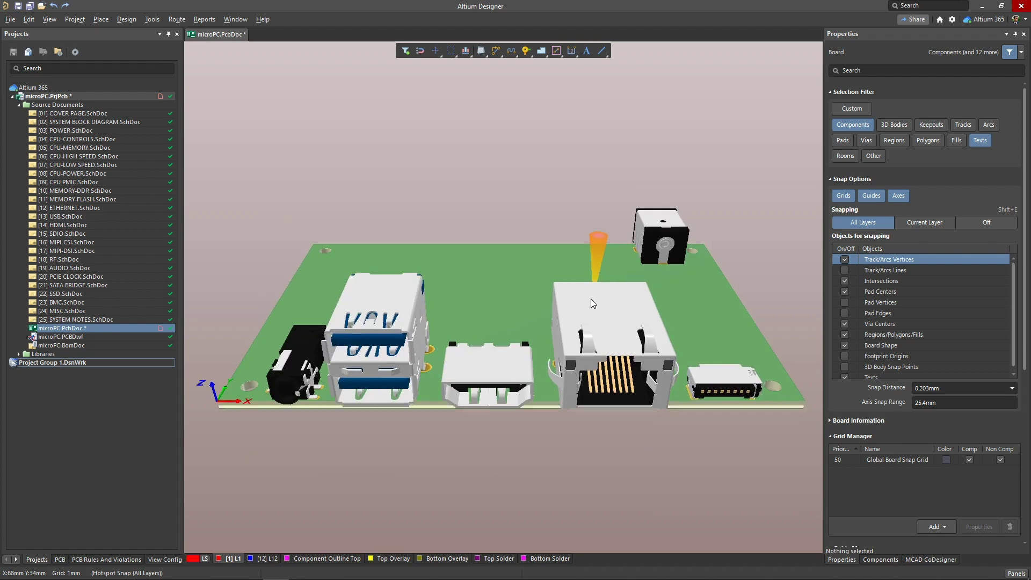
shift+right_drag(588, 286, 505, 300)
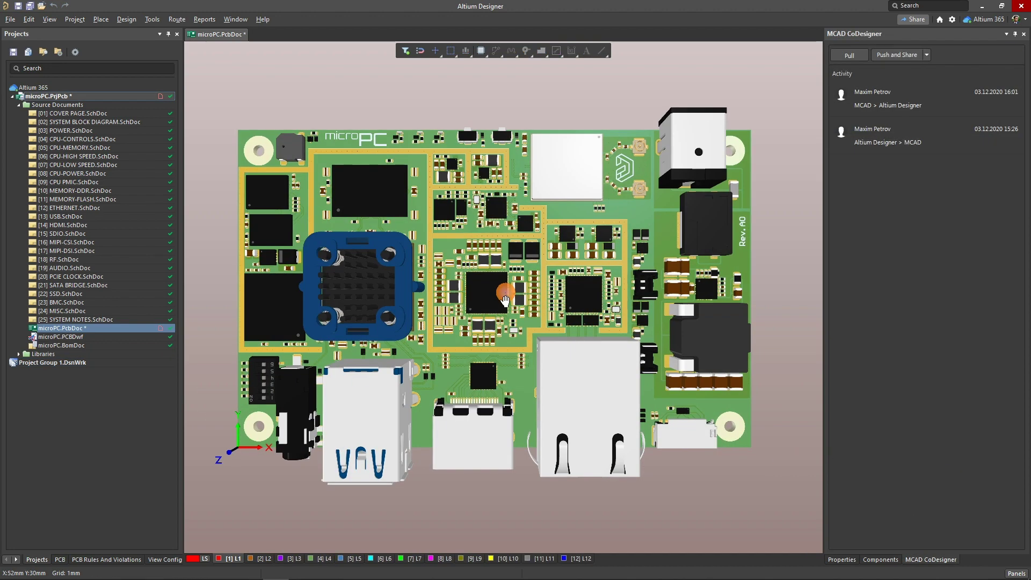
key(2)
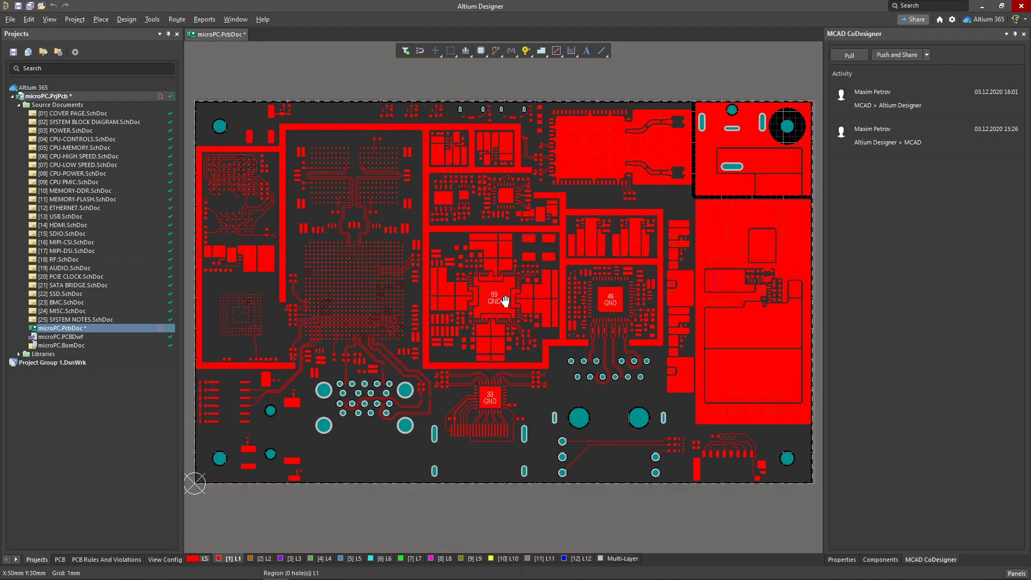
click(297, 559)
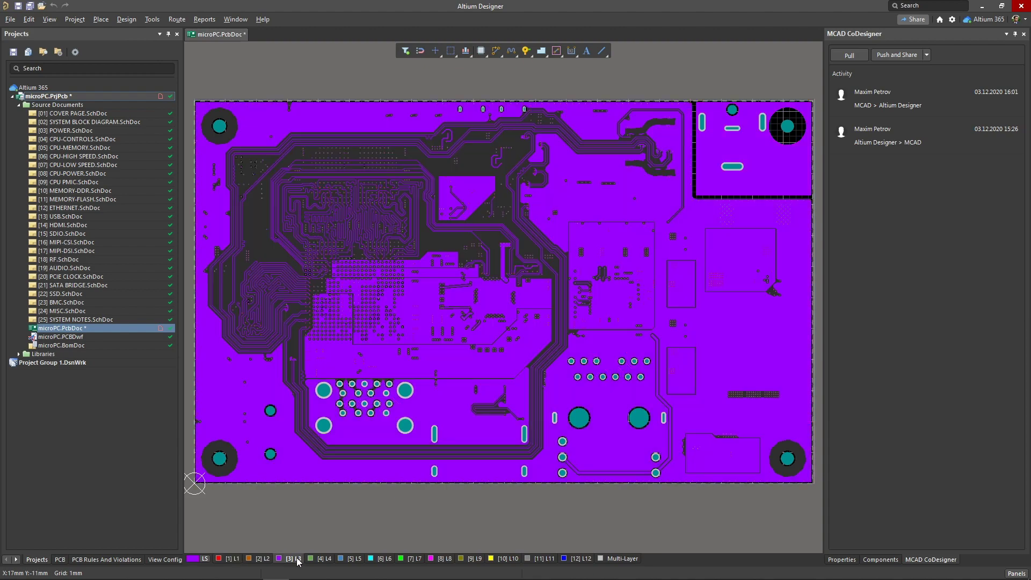
click(352, 559)
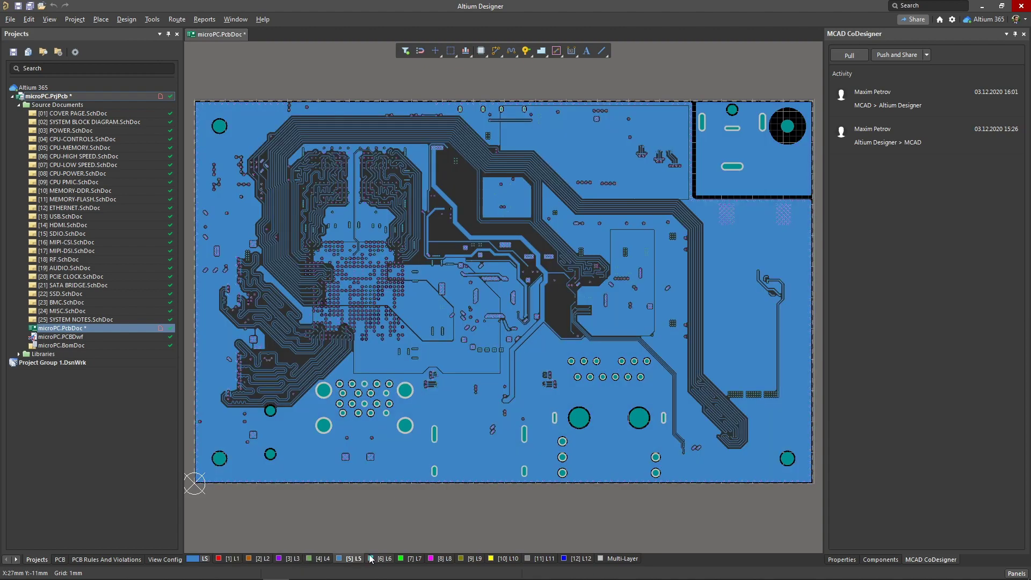
click(374, 558)
click(228, 560)
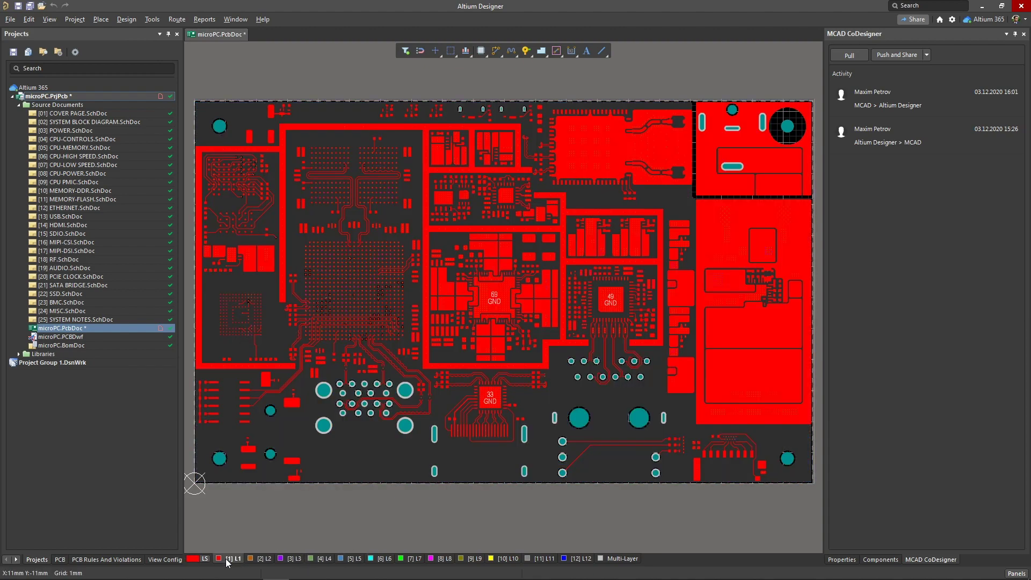
Push the design to MCAD with the comment 'Altium Designer > MCAD'.
click(927, 55)
click(896, 69)
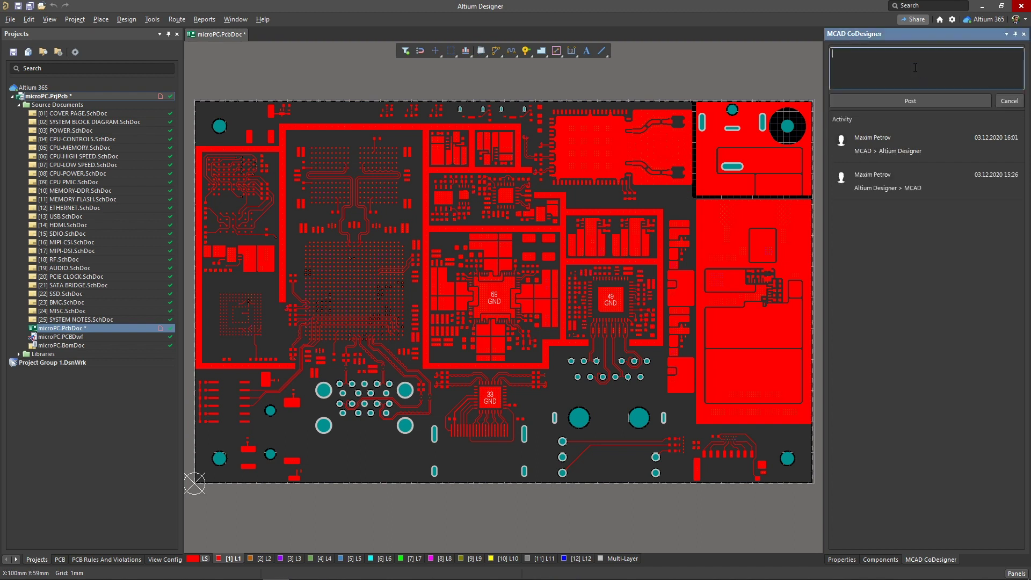
click(899, 104)
In SOLIDWORKS, review the detected Altium changes and apply them to the microPC assembly.
click(981, 8)
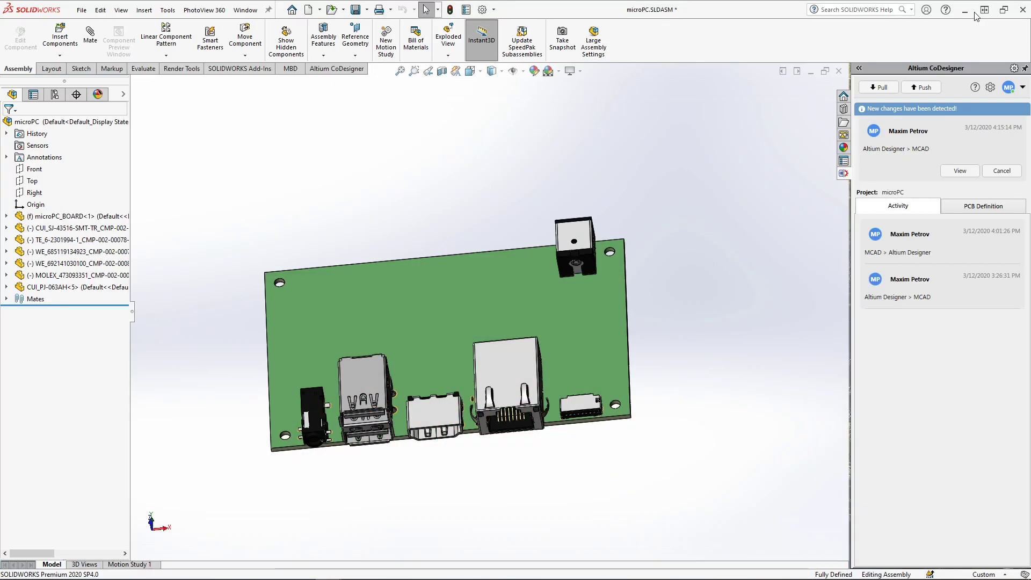
click(957, 170)
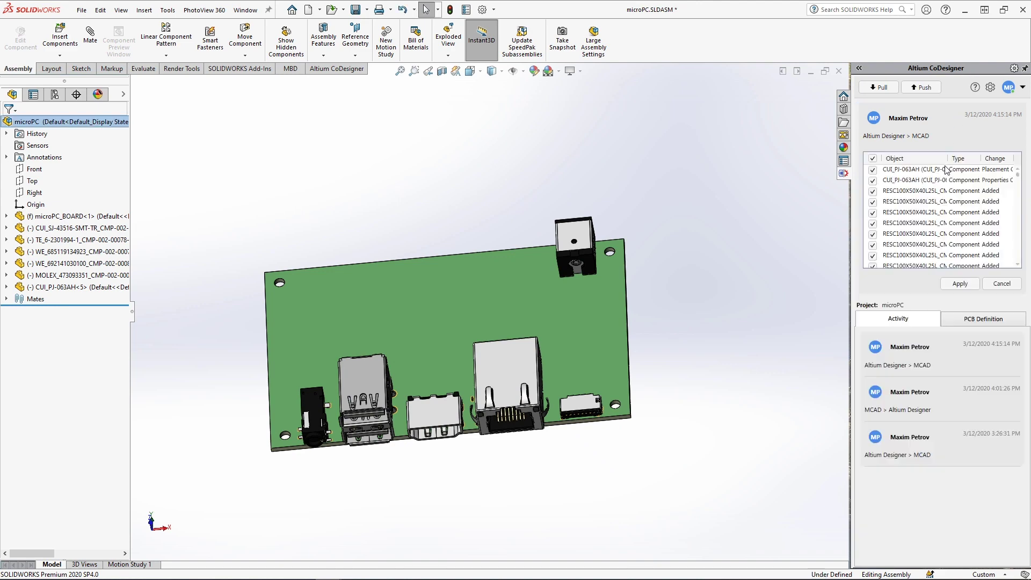
click(944, 285)
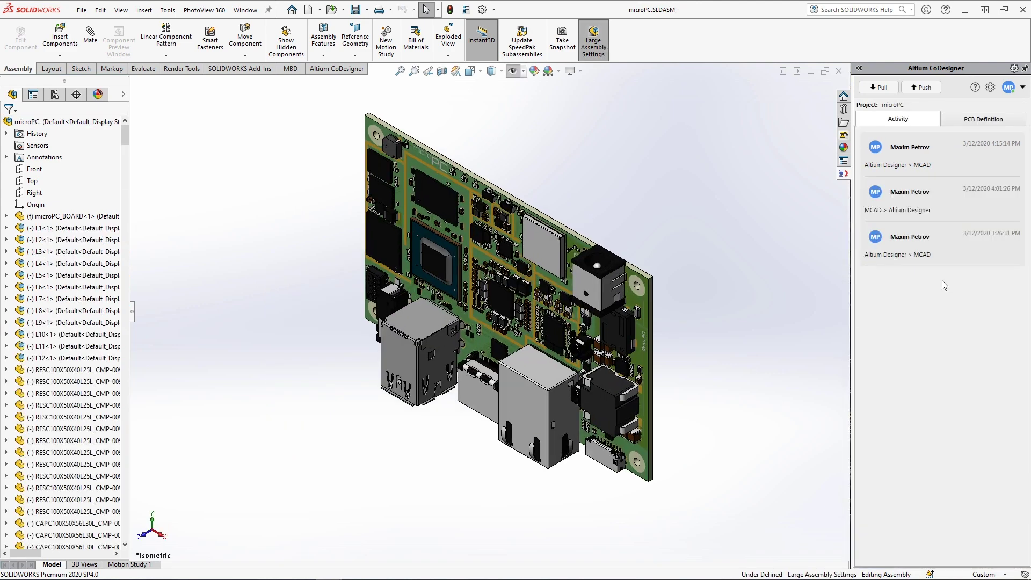
Isolate the L6<1> copper layer and view it from the Front.
right_click(60, 288)
click(97, 157)
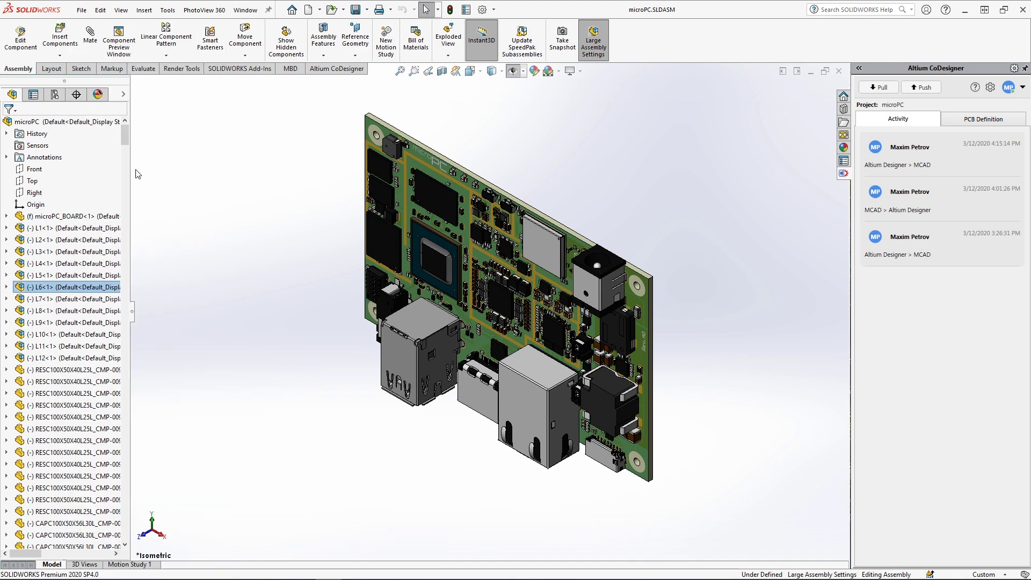
key(ctrl+1)
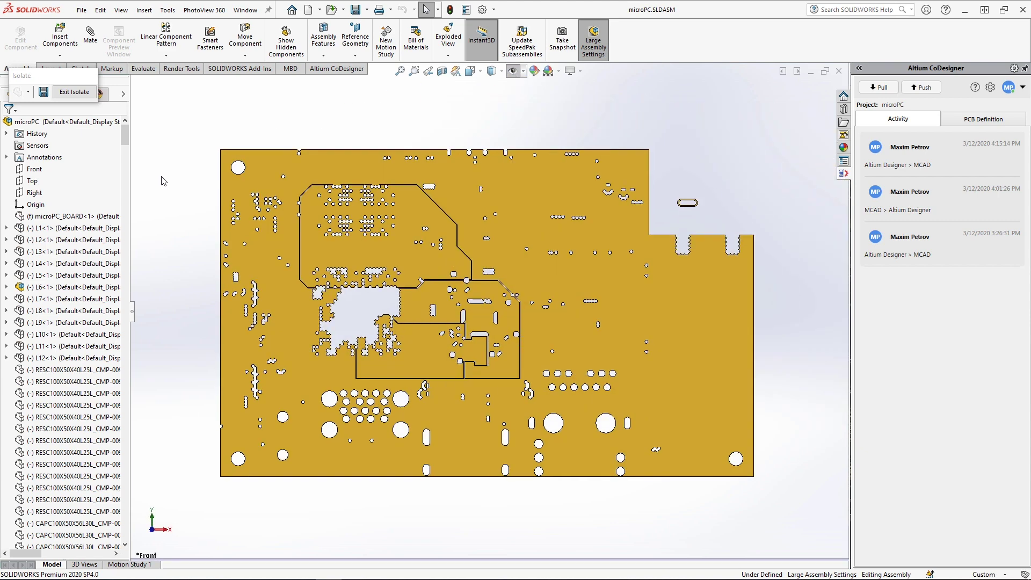